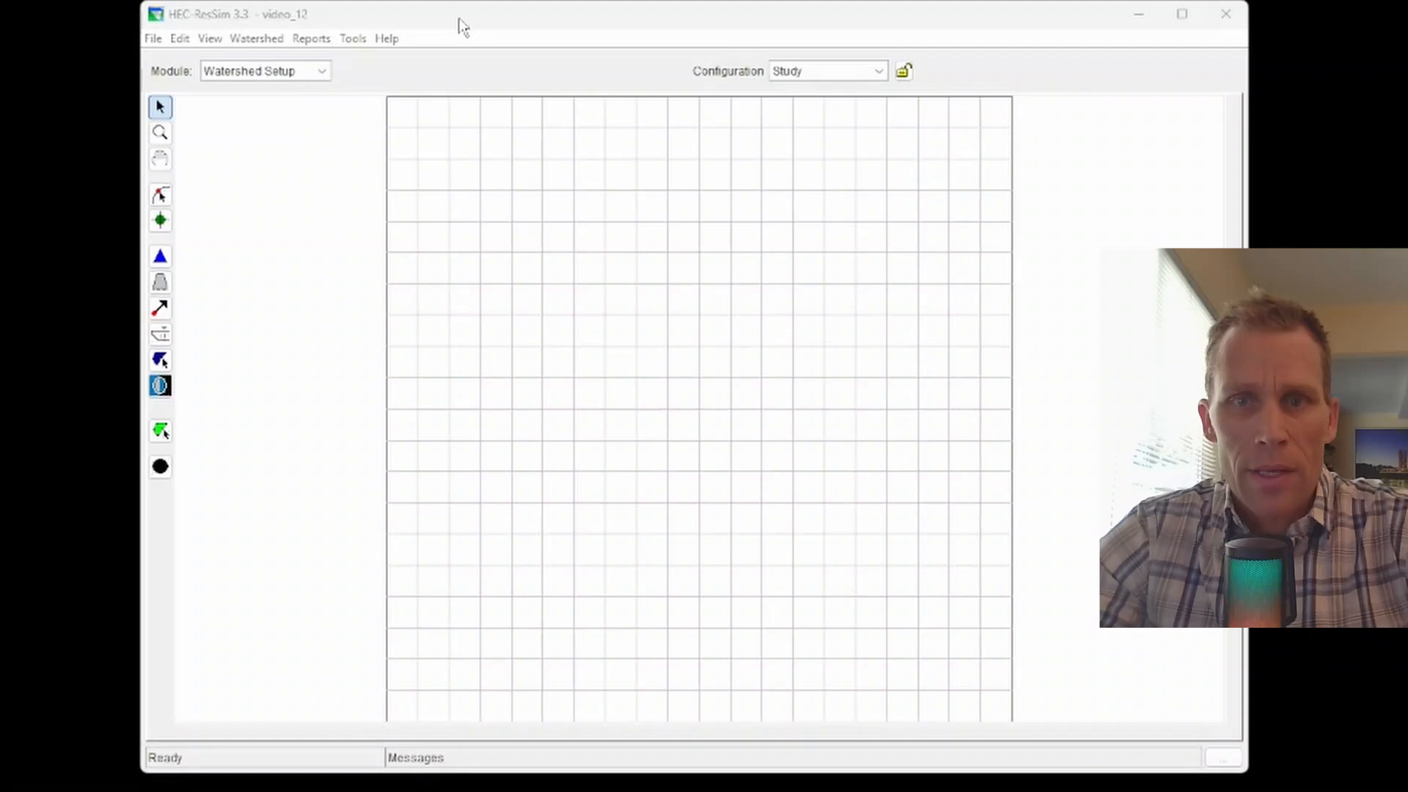
Step: Bring the HEC-ResSim window showing watershed video_12 into focus
{"action": "left_click", "coordinate": [462, 27]}
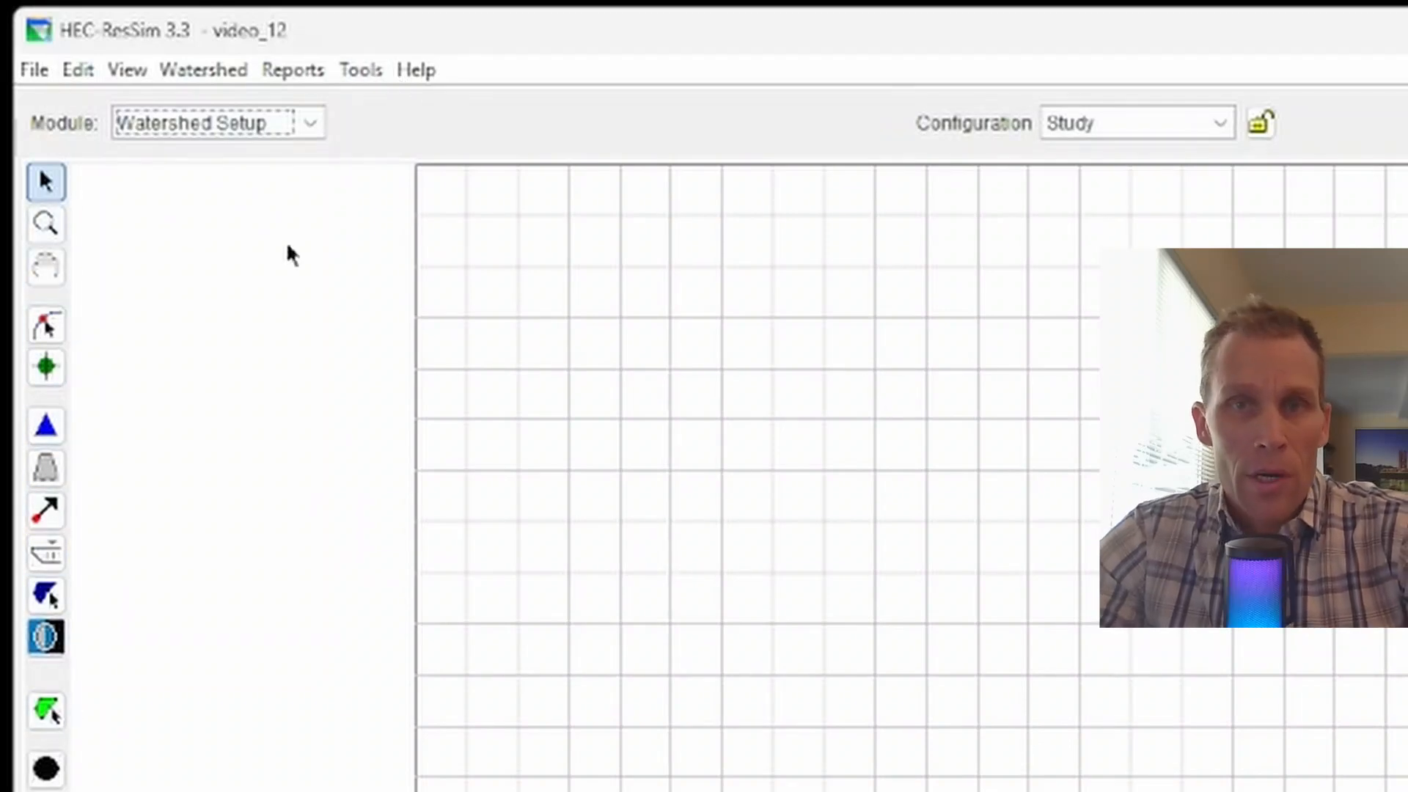
Step: Switch to the Reservoir Network module, then reopen and dismiss the module list unchanged
{"action": "left_click", "coordinate": [310, 123]}
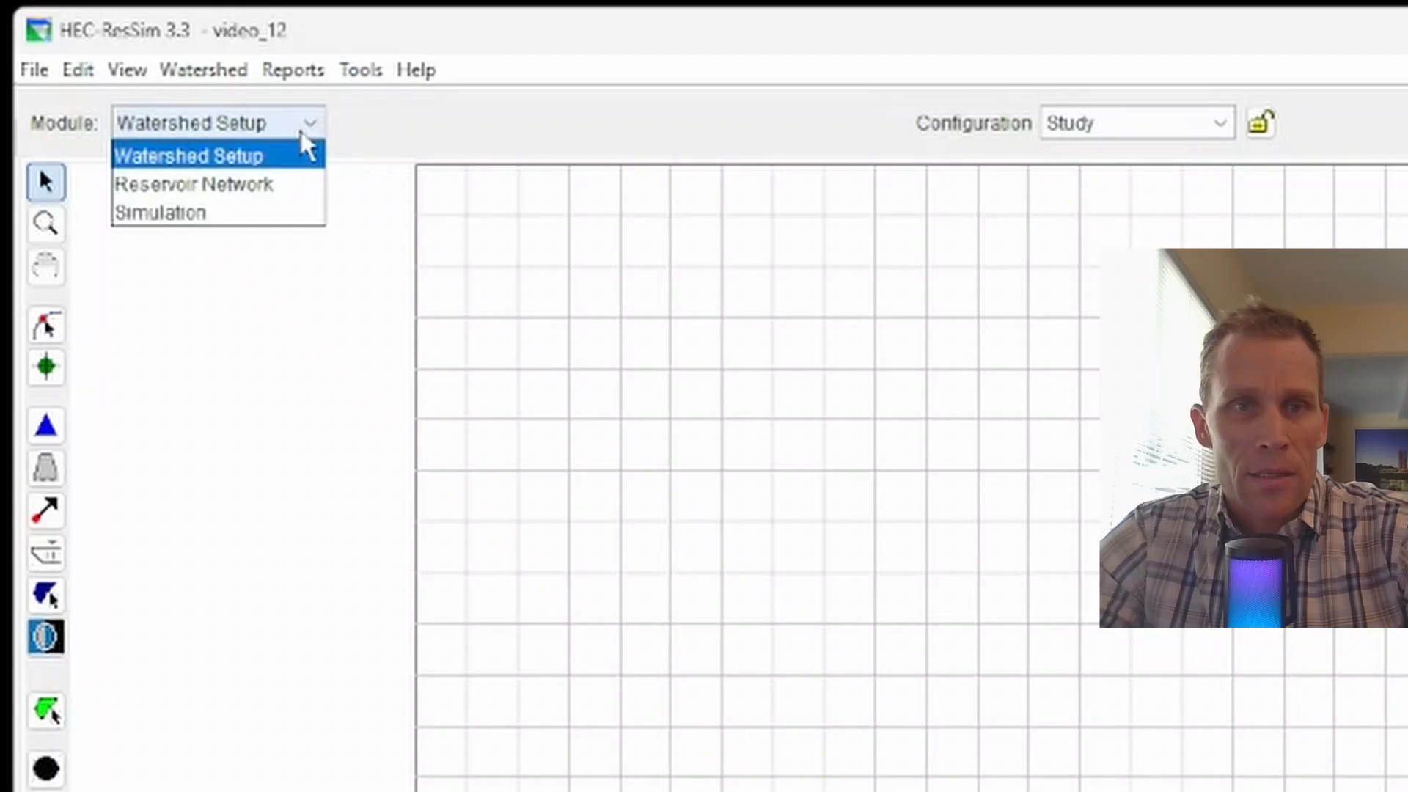
{"action": "left_click", "coordinate": [275, 189]}
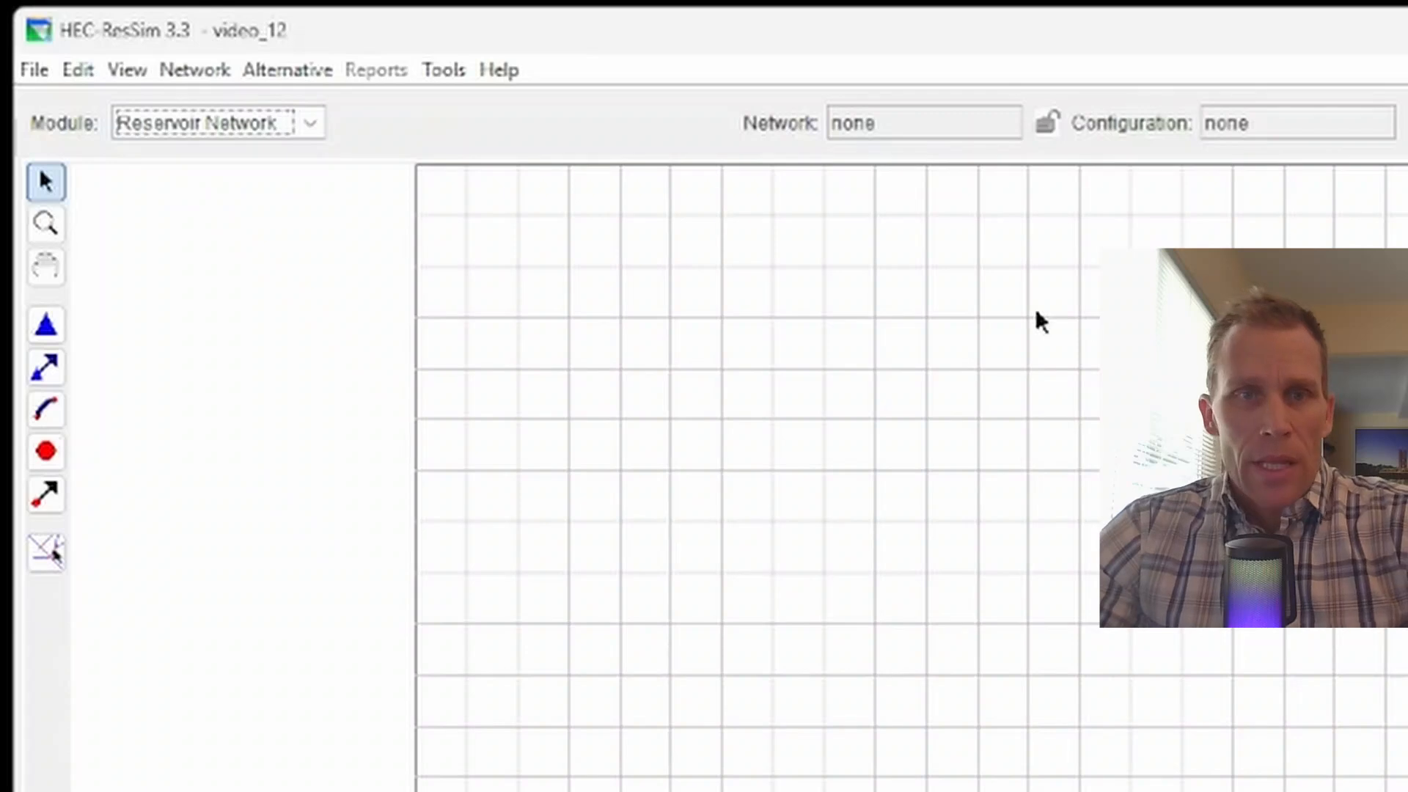
{"action": "left_click", "coordinate": [223, 131]}
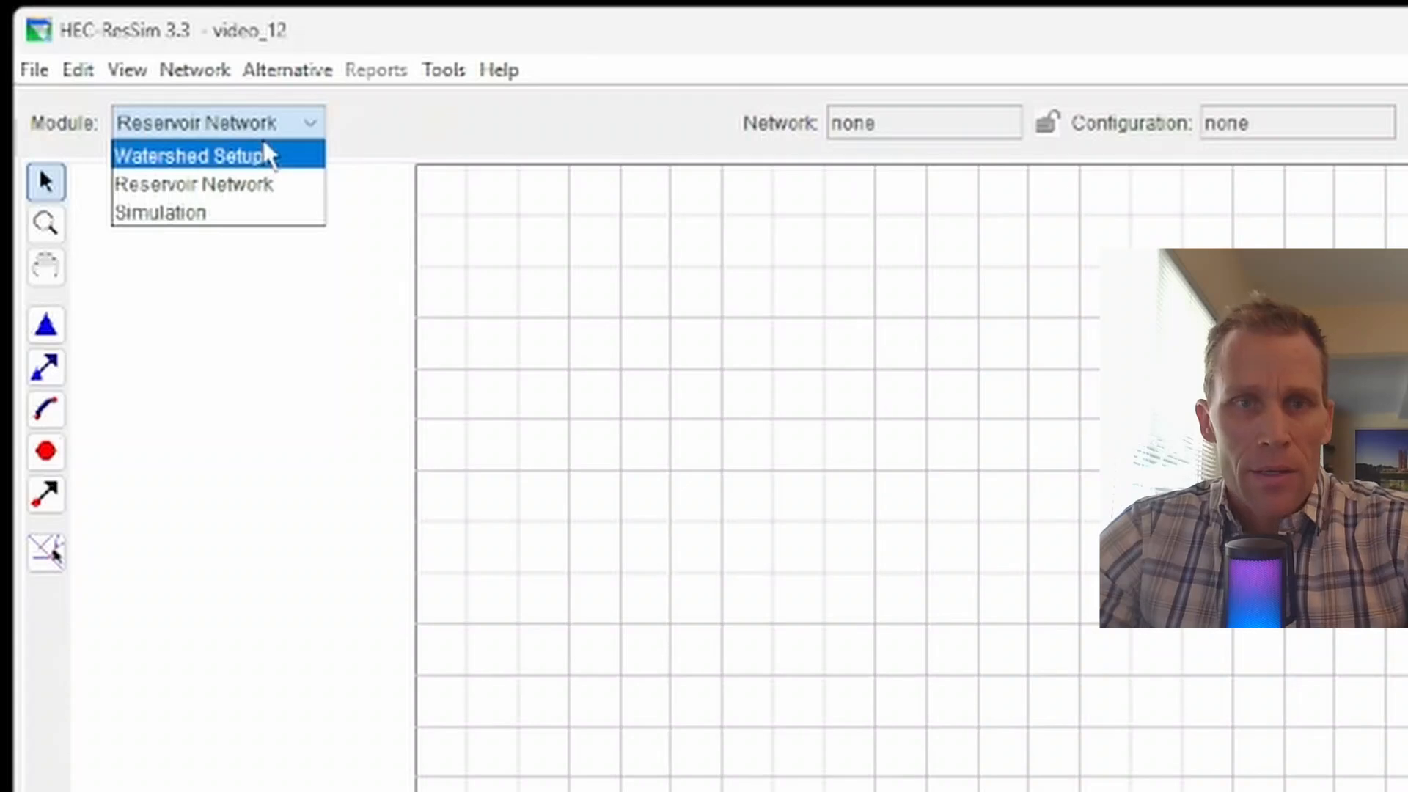
{"action": "left_click", "coordinate": [346, 118]}
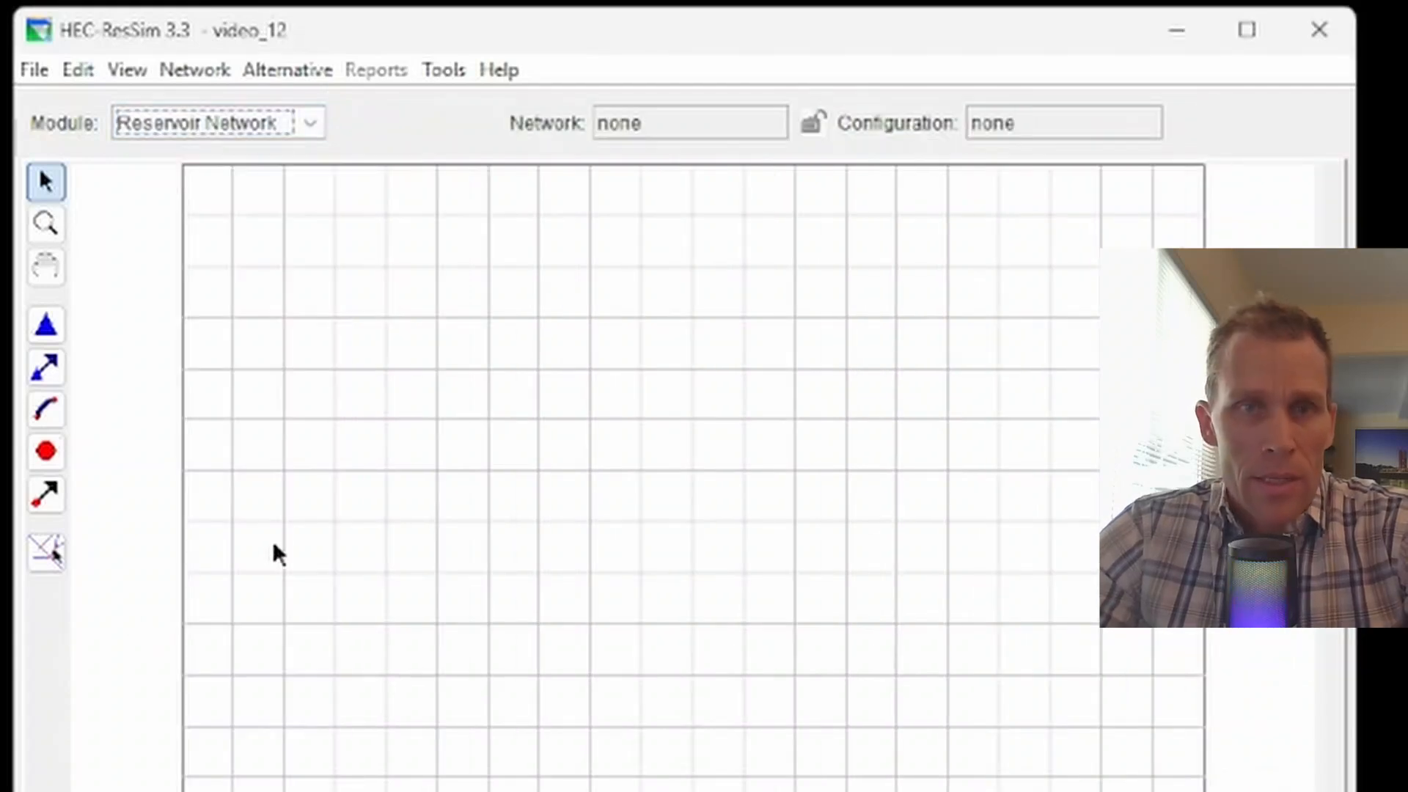
Step: Create network_01 with description 'brand new', accepting the no-configuration warning
{"action": "left_click", "coordinate": [187, 70]}
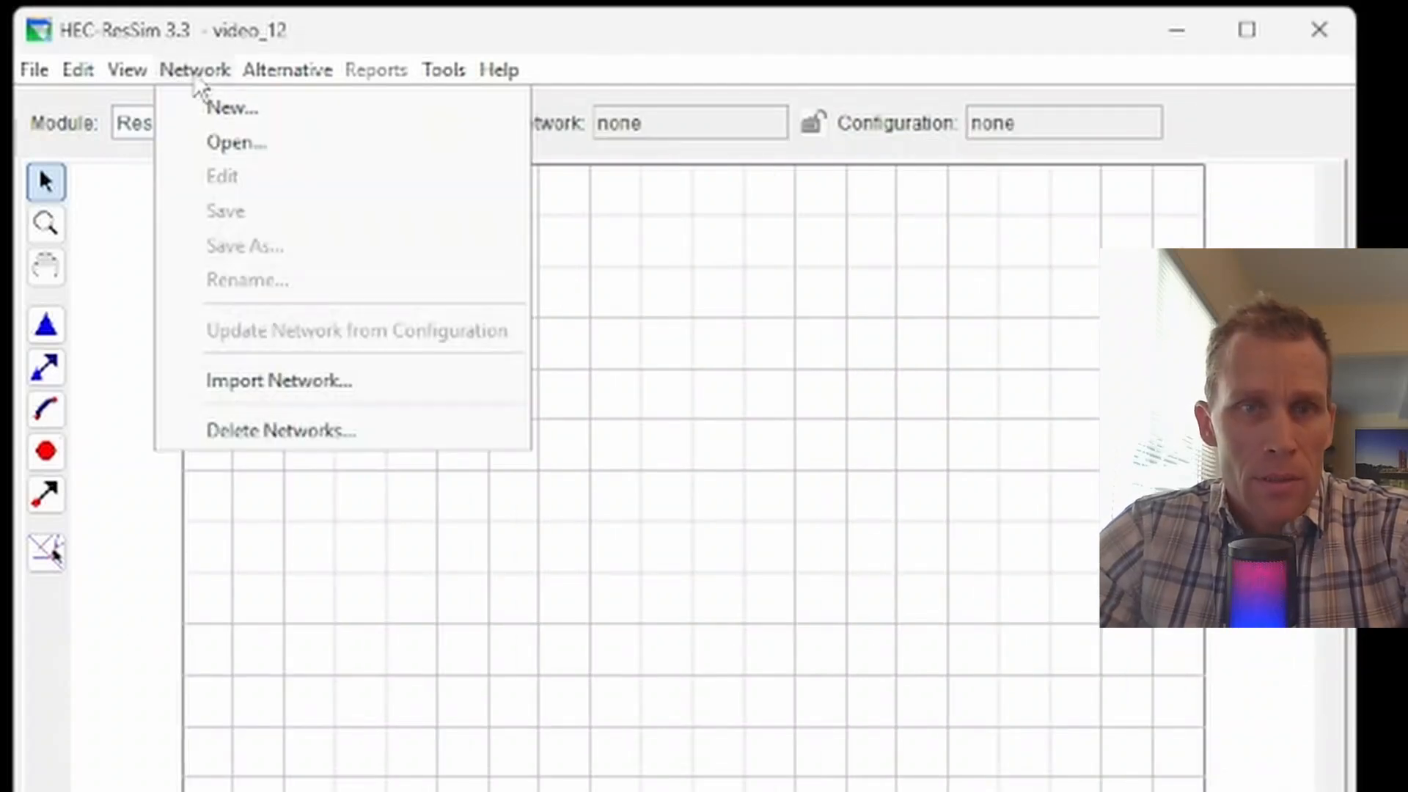
{"action": "left_click", "coordinate": [217, 112]}
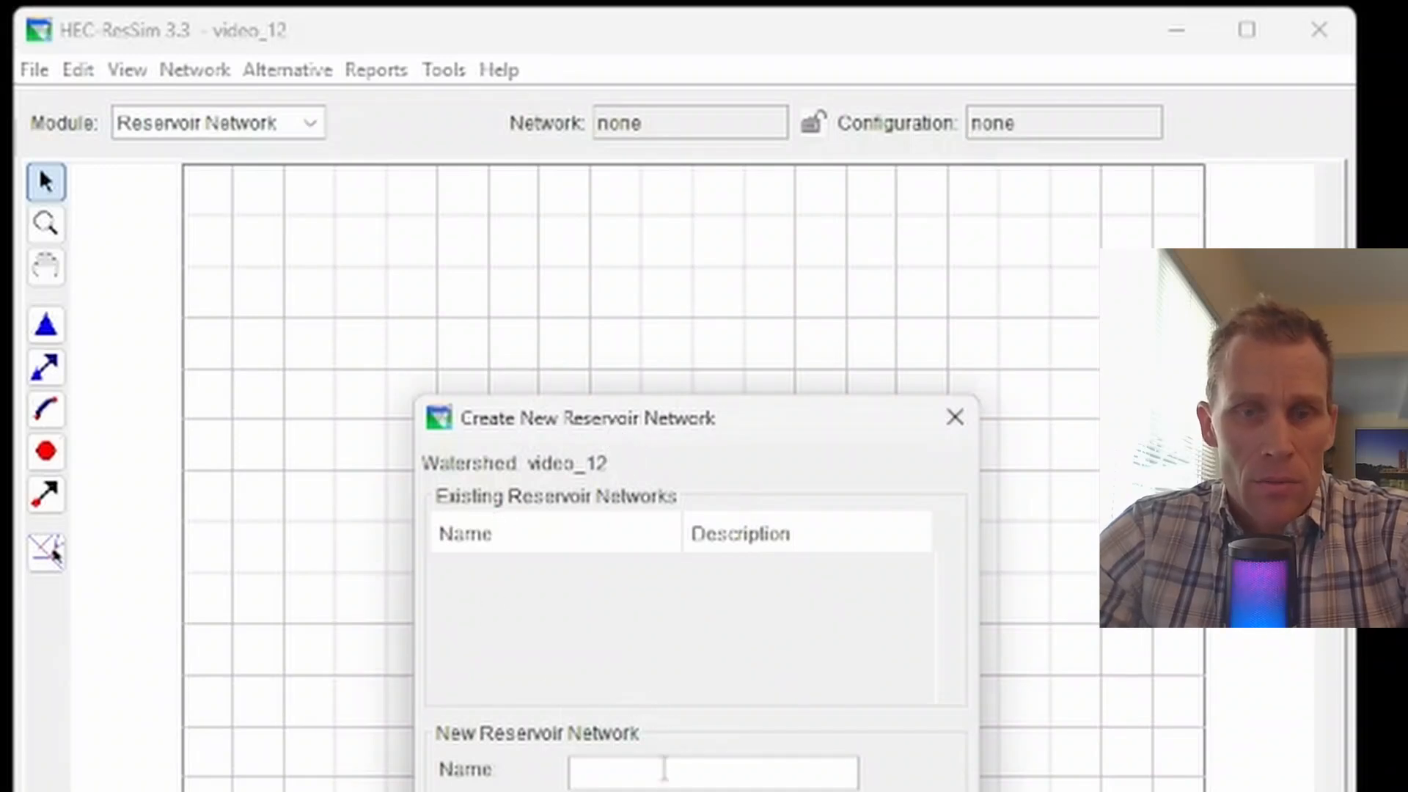
{"action": "left_click_drag", "start_coordinate": [655, 425], "coordinate": [417, 220]}
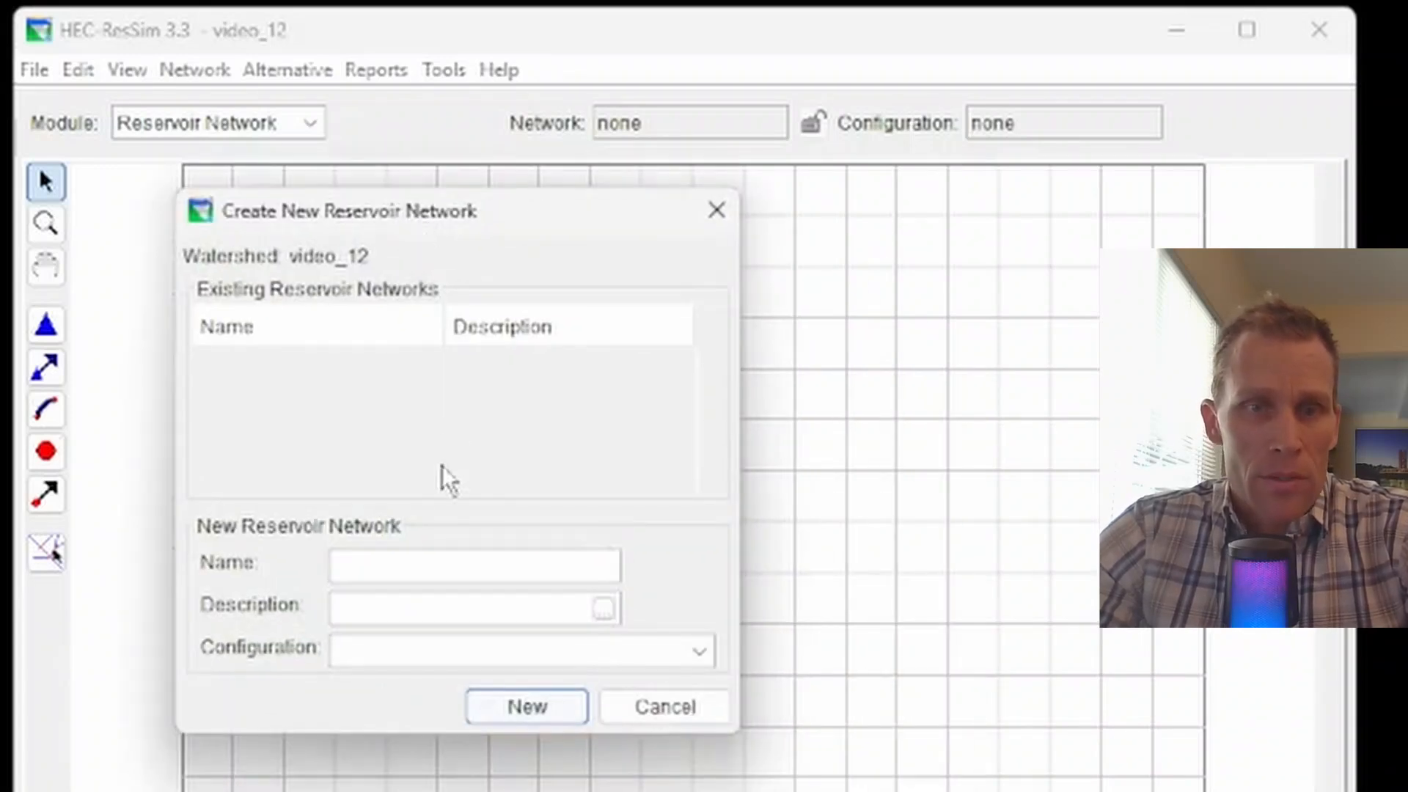
{"action": "left_click", "coordinate": [409, 562]}
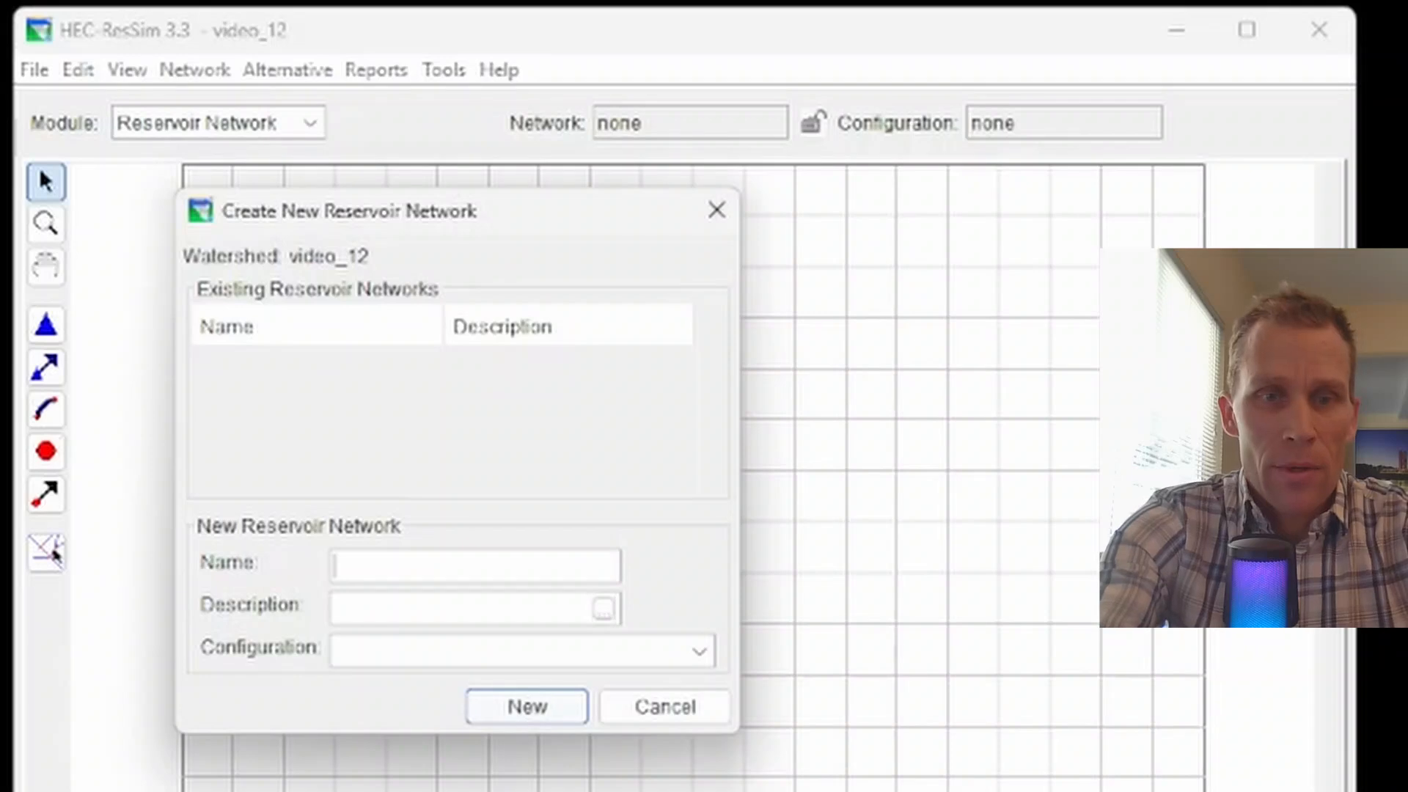
{"action": "type", "text": "network_01"}
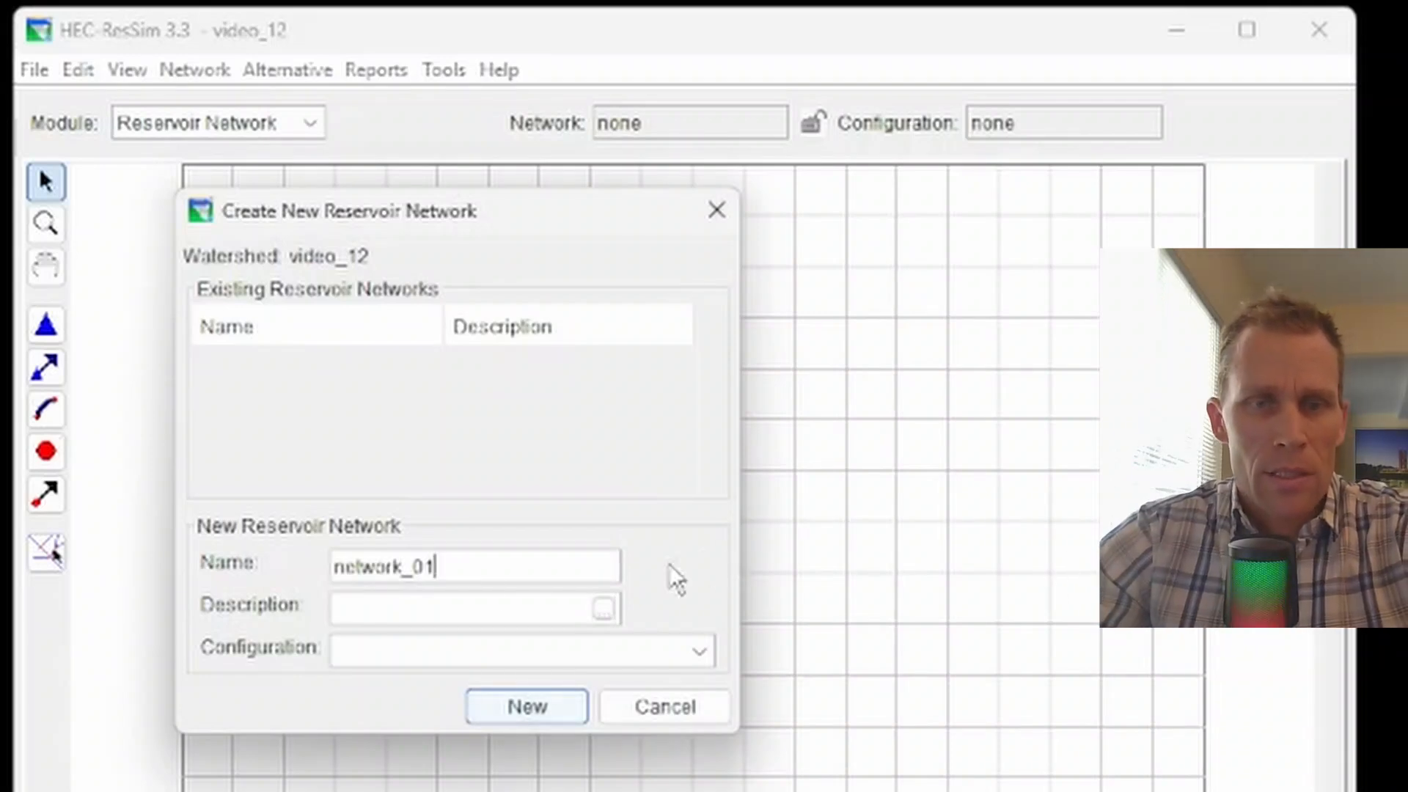
{"action": "left_click", "coordinate": [450, 608]}
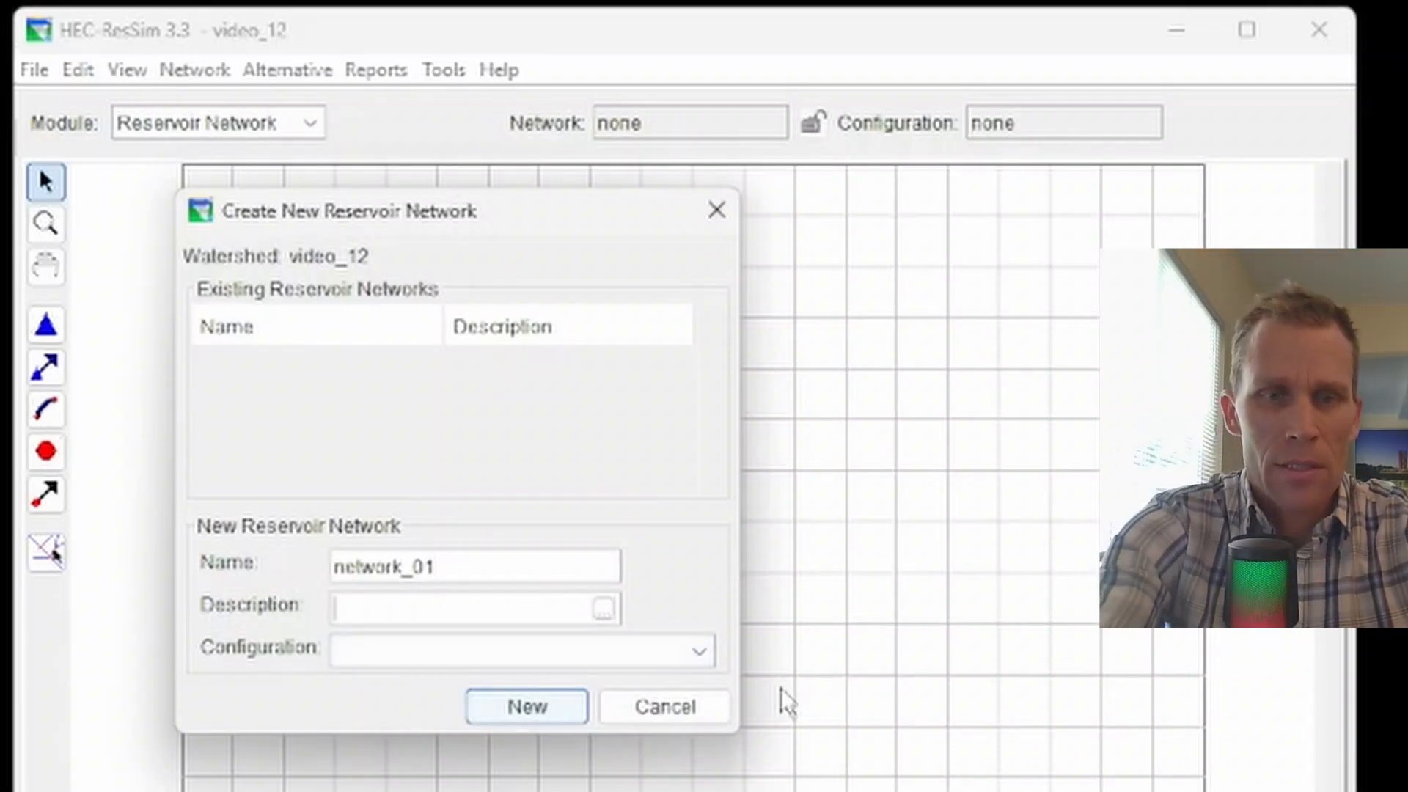
{"action": "type", "text": "b"}
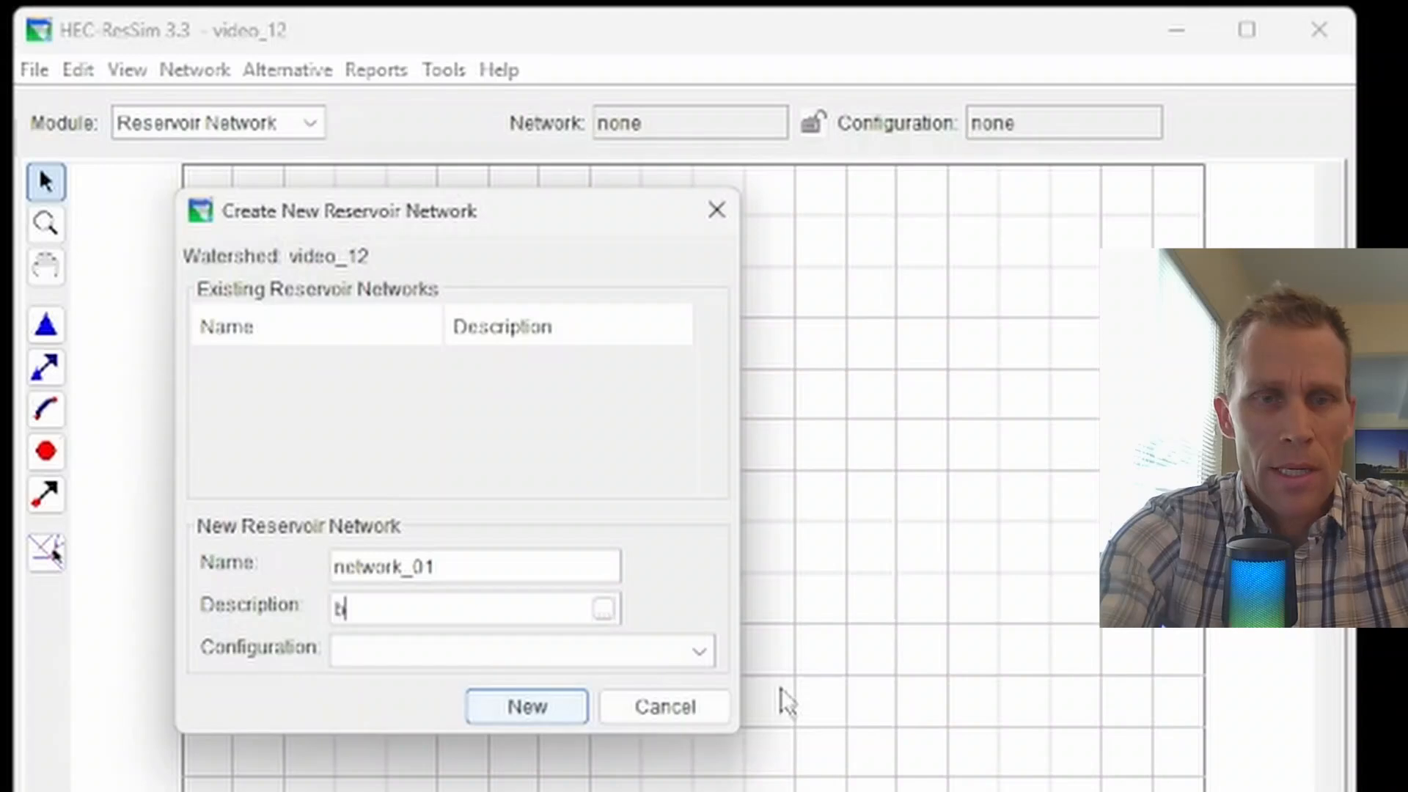
{"action": "type", "text": "rand new"}
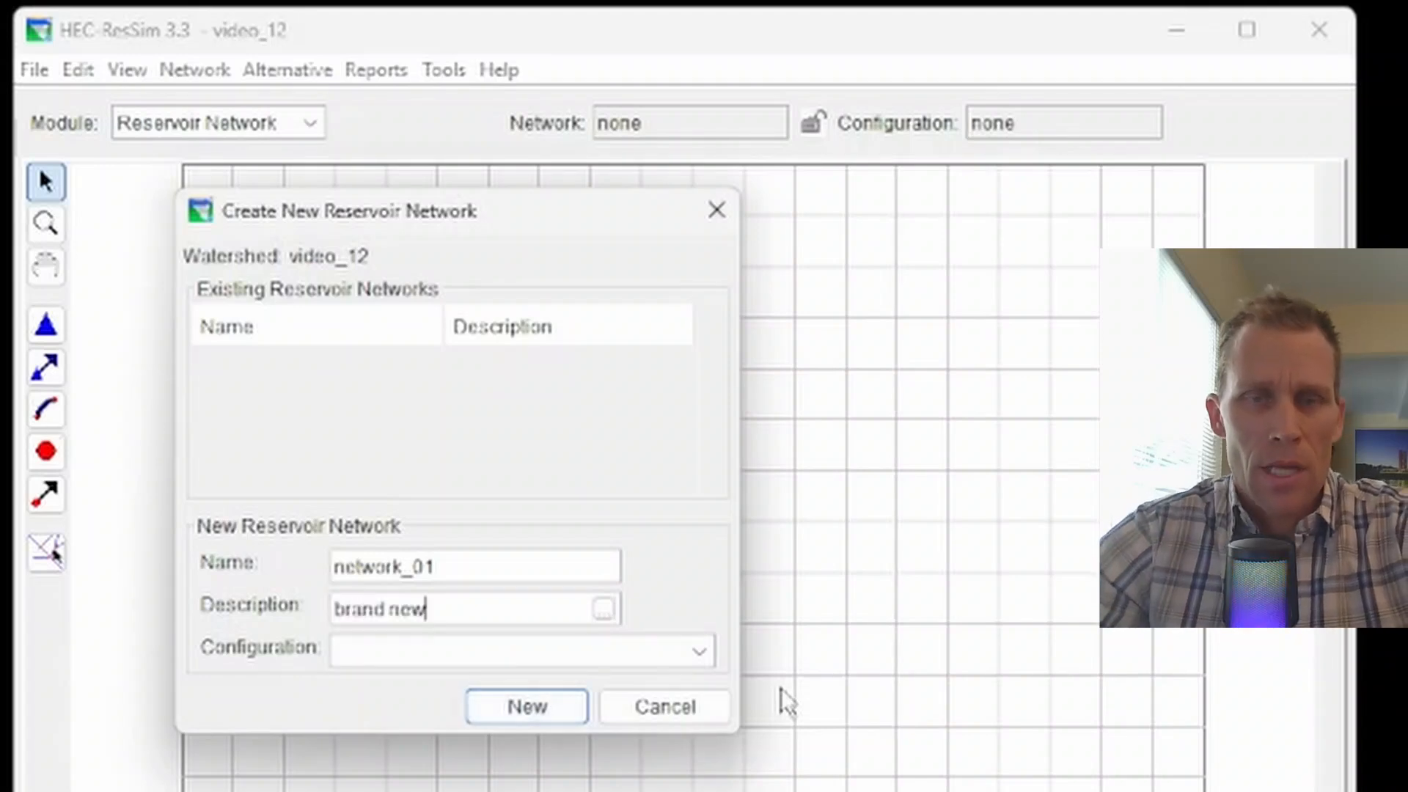
{"action": "left_click", "coordinate": [467, 658]}
{"action": "left_click", "coordinate": [444, 689]}
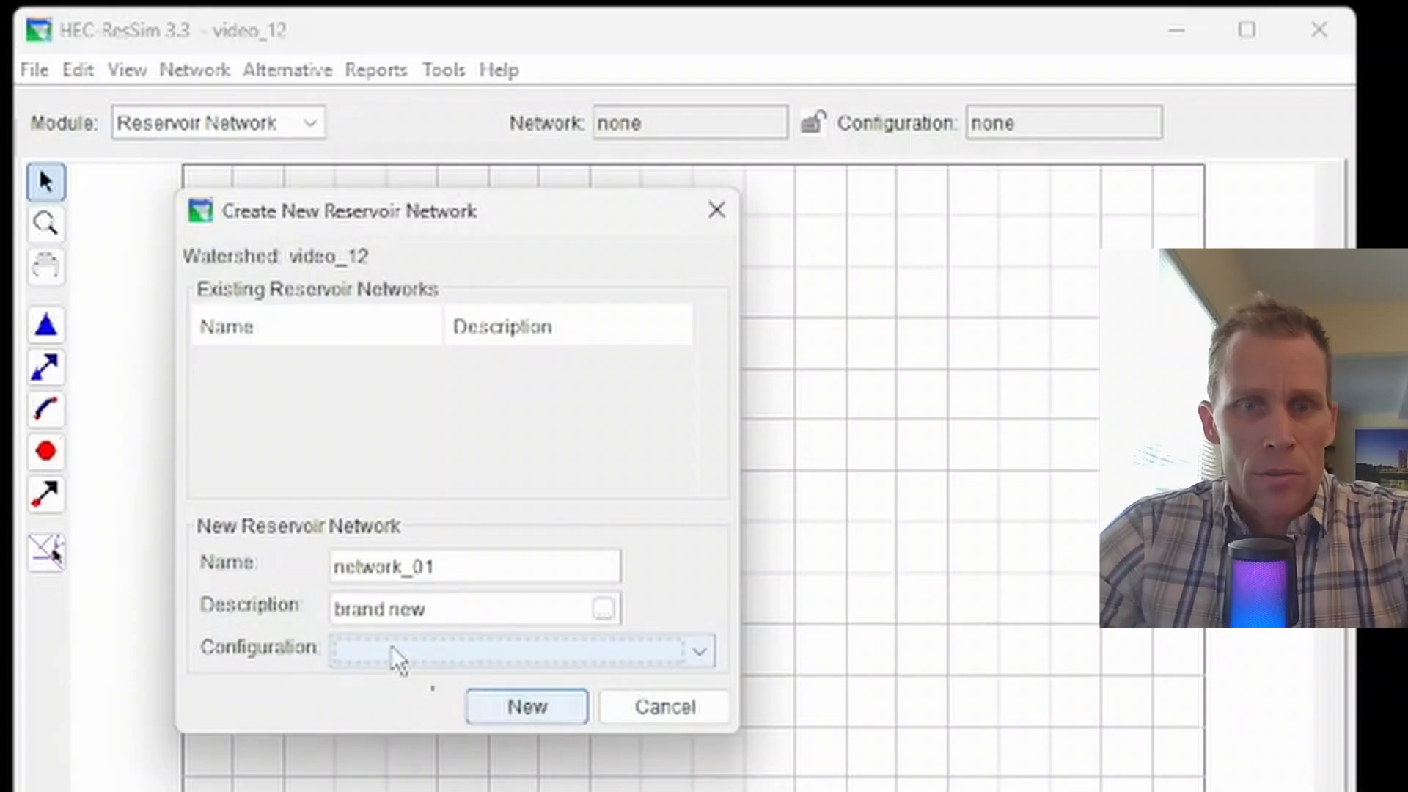
{"action": "left_click", "coordinate": [490, 712]}
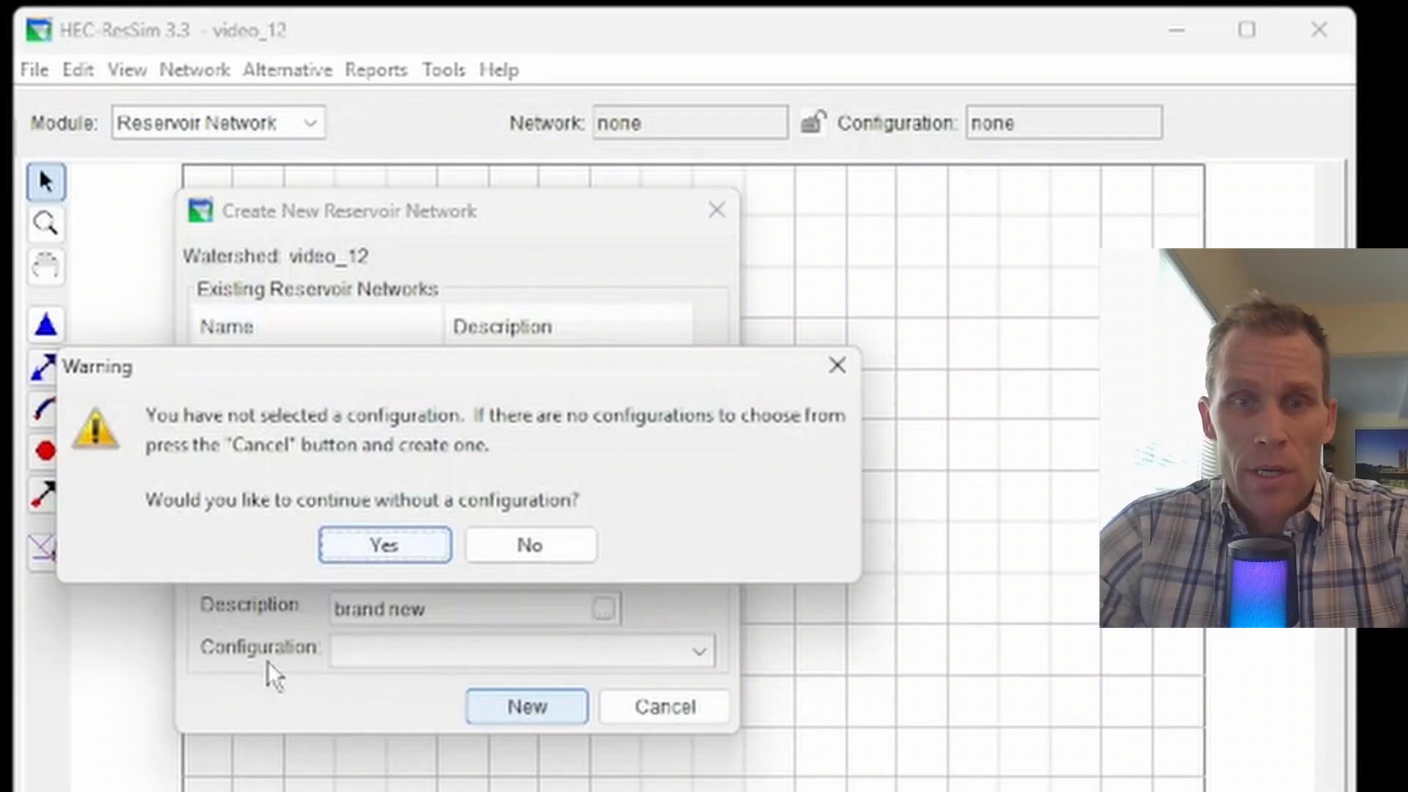
{"action": "left_click", "coordinate": [385, 548]}
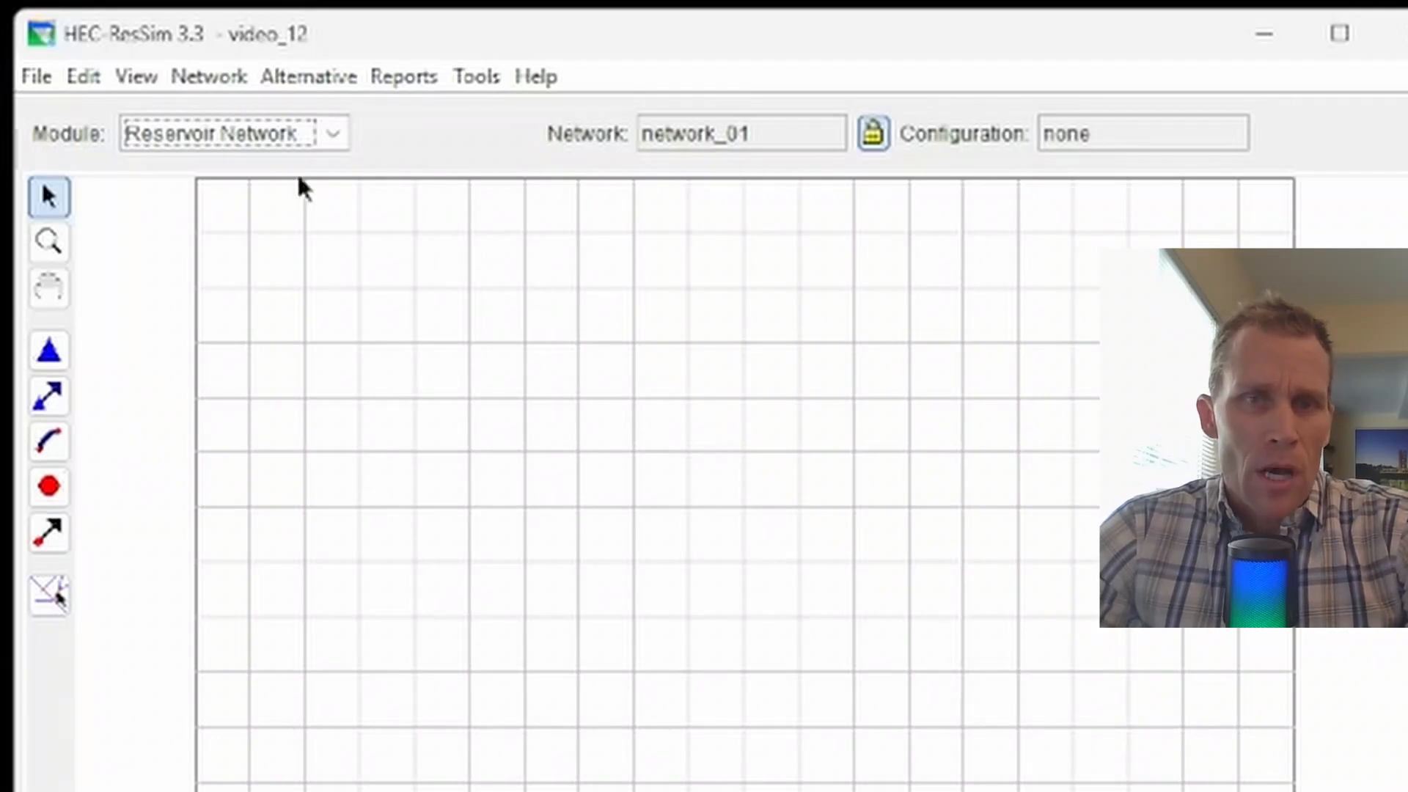
Step: Switch the module back to Watershed Setup
{"action": "left_click", "coordinate": [331, 134]}
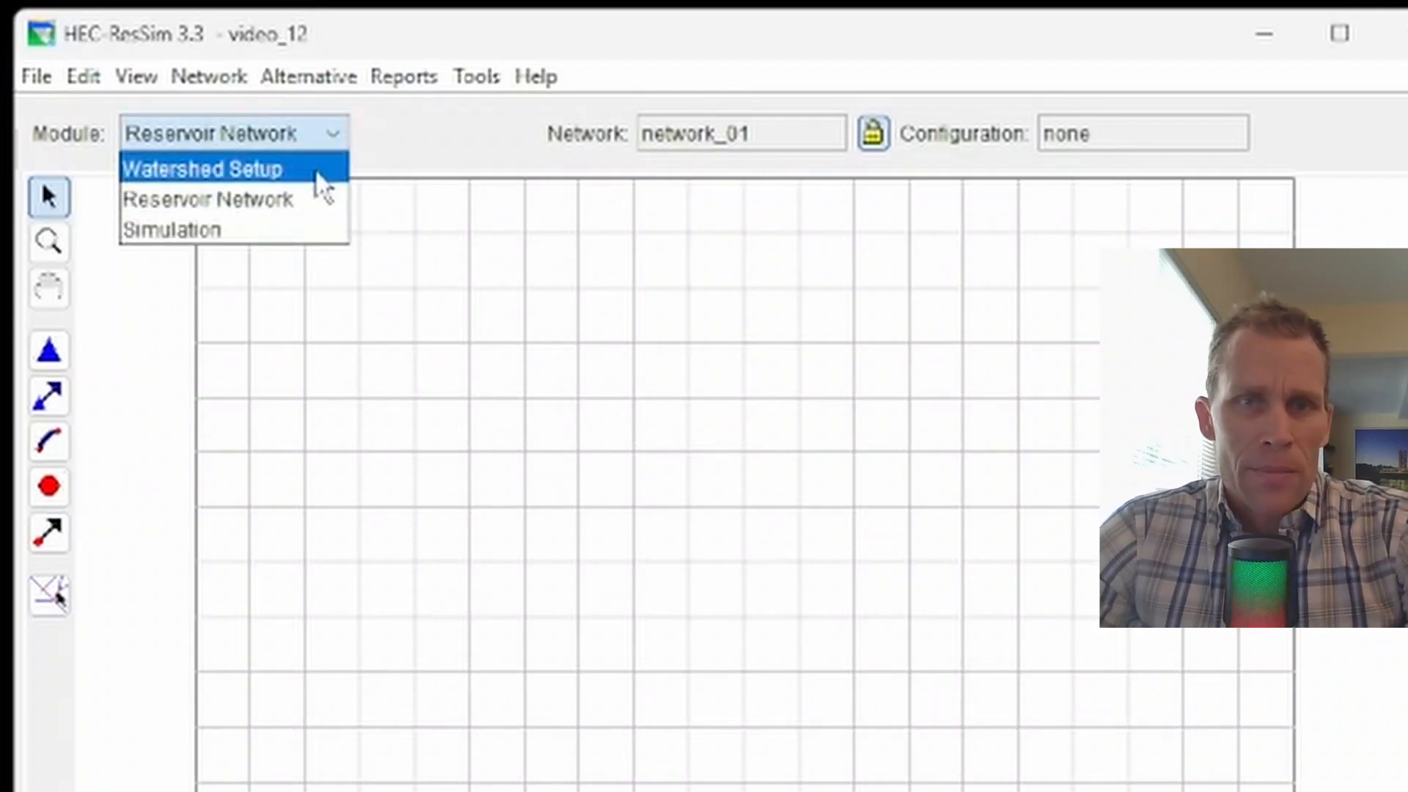
{"action": "left_click", "coordinate": [321, 182]}
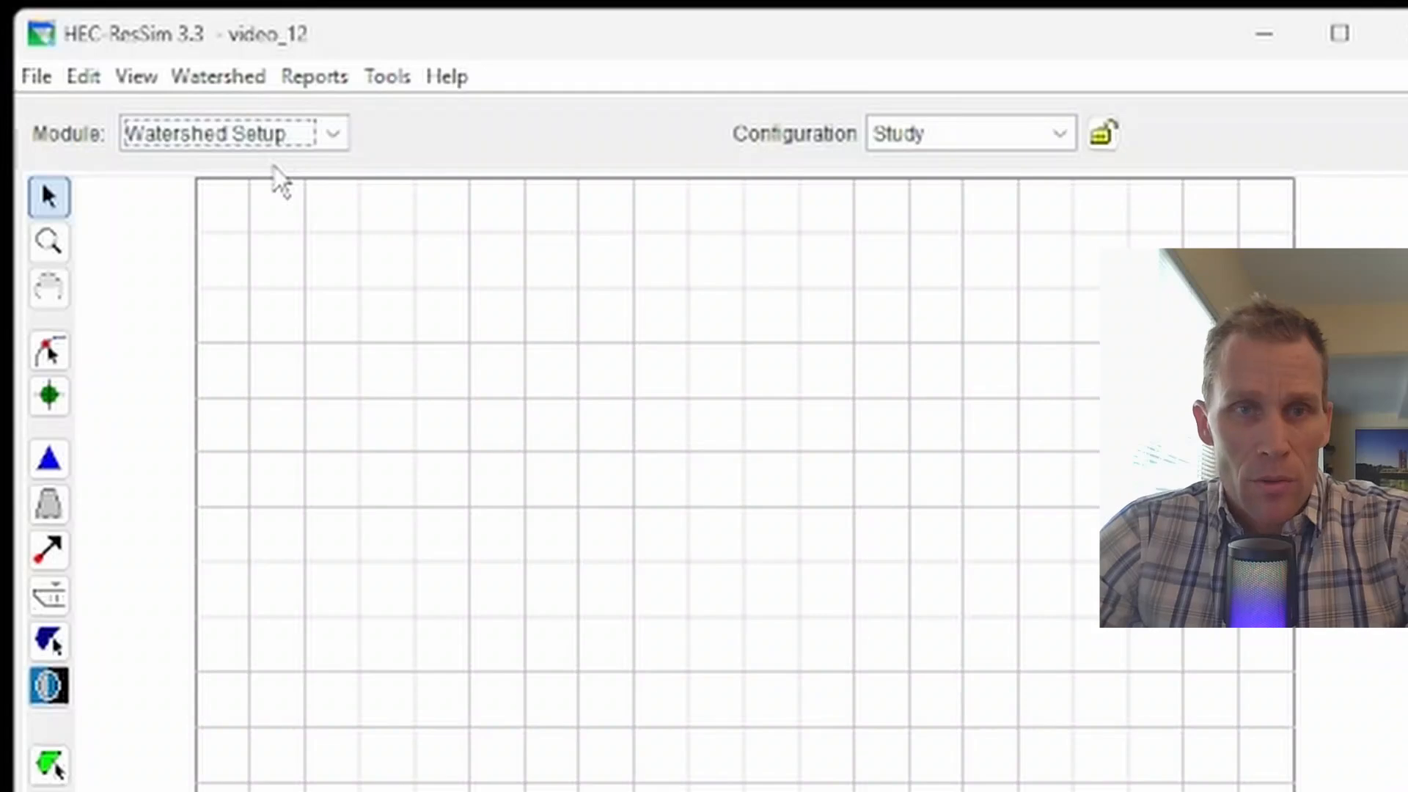
Step: Create a configuration named 'existing configuration' with a 1 Hour time step
{"action": "left_click", "coordinate": [231, 85]}
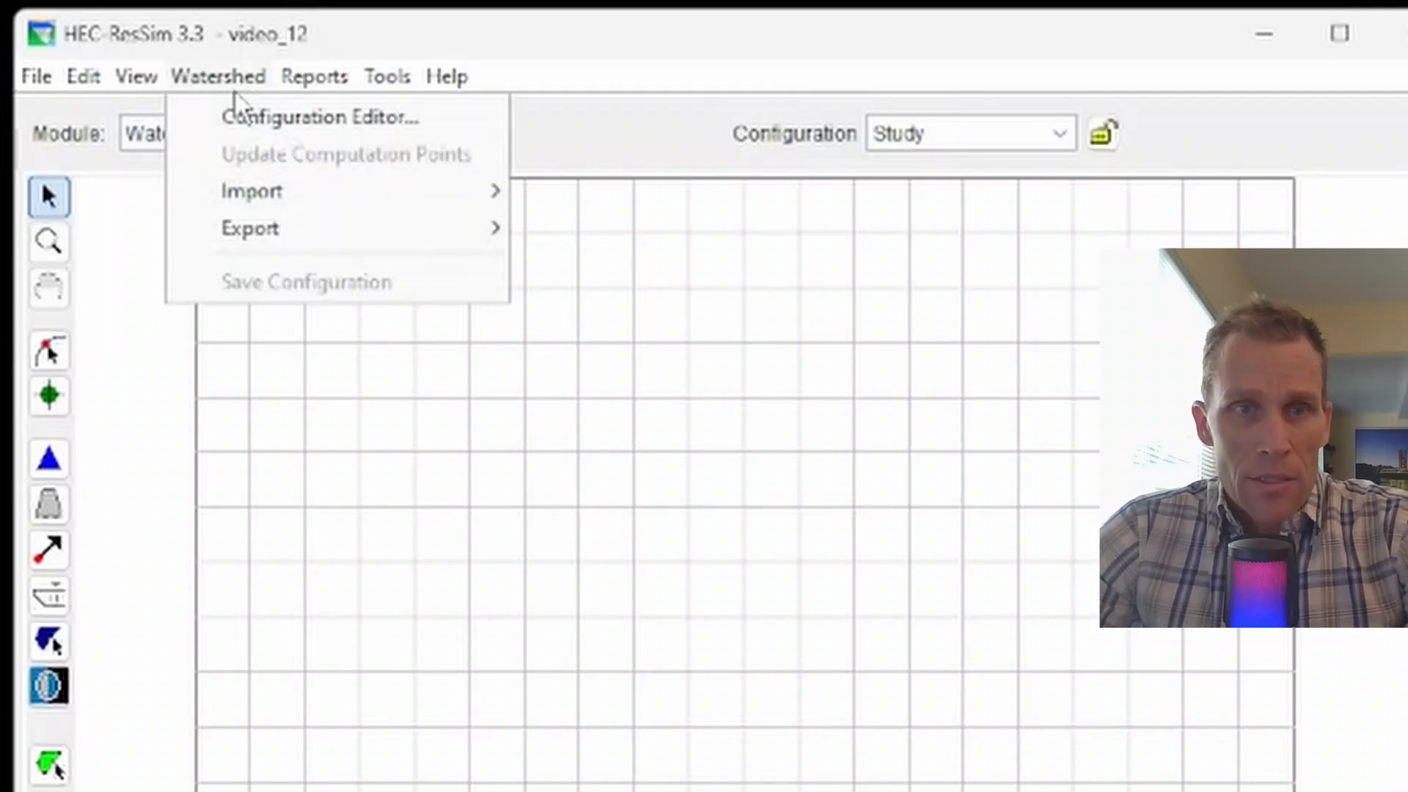
{"action": "left_click", "coordinate": [239, 116]}
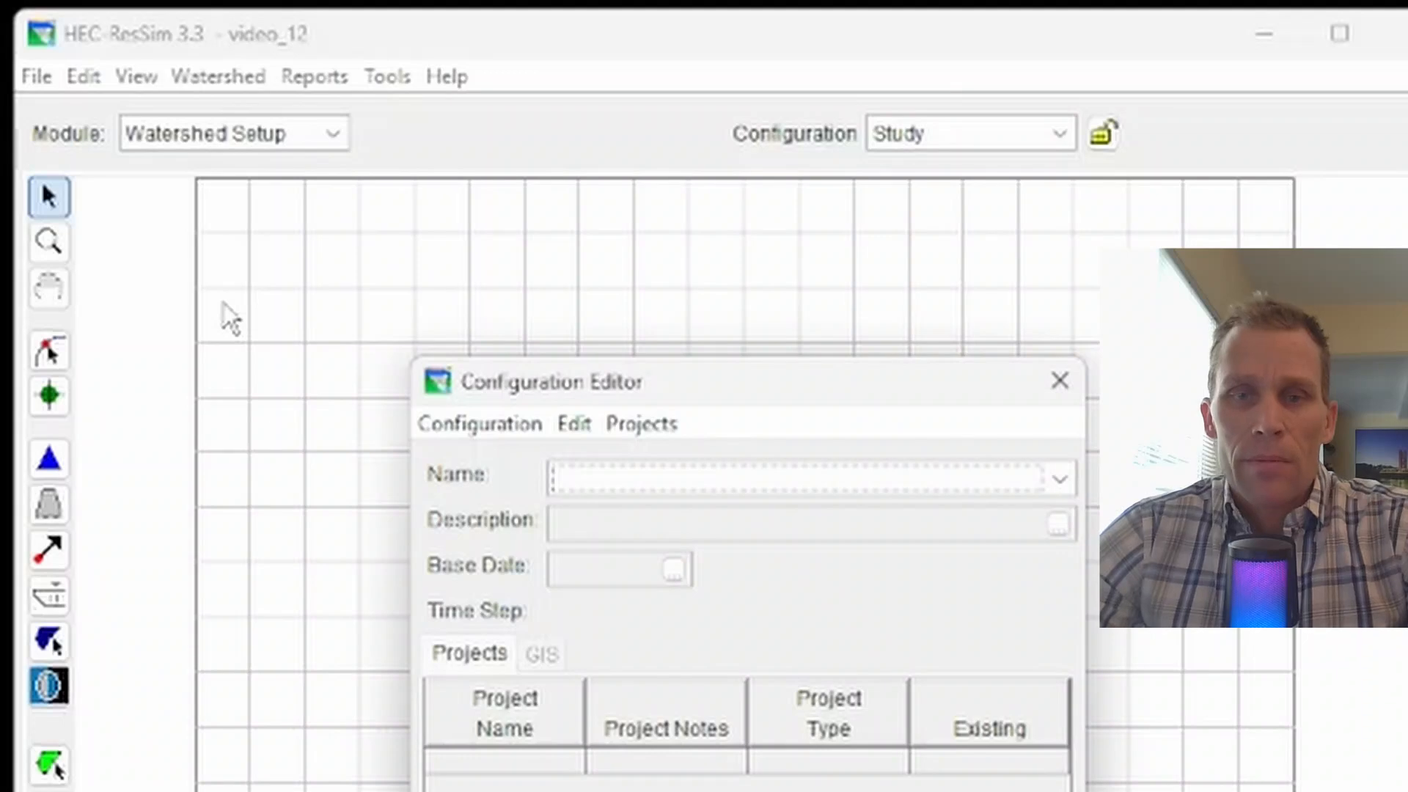
{"action": "left_click", "coordinate": [1060, 380]}
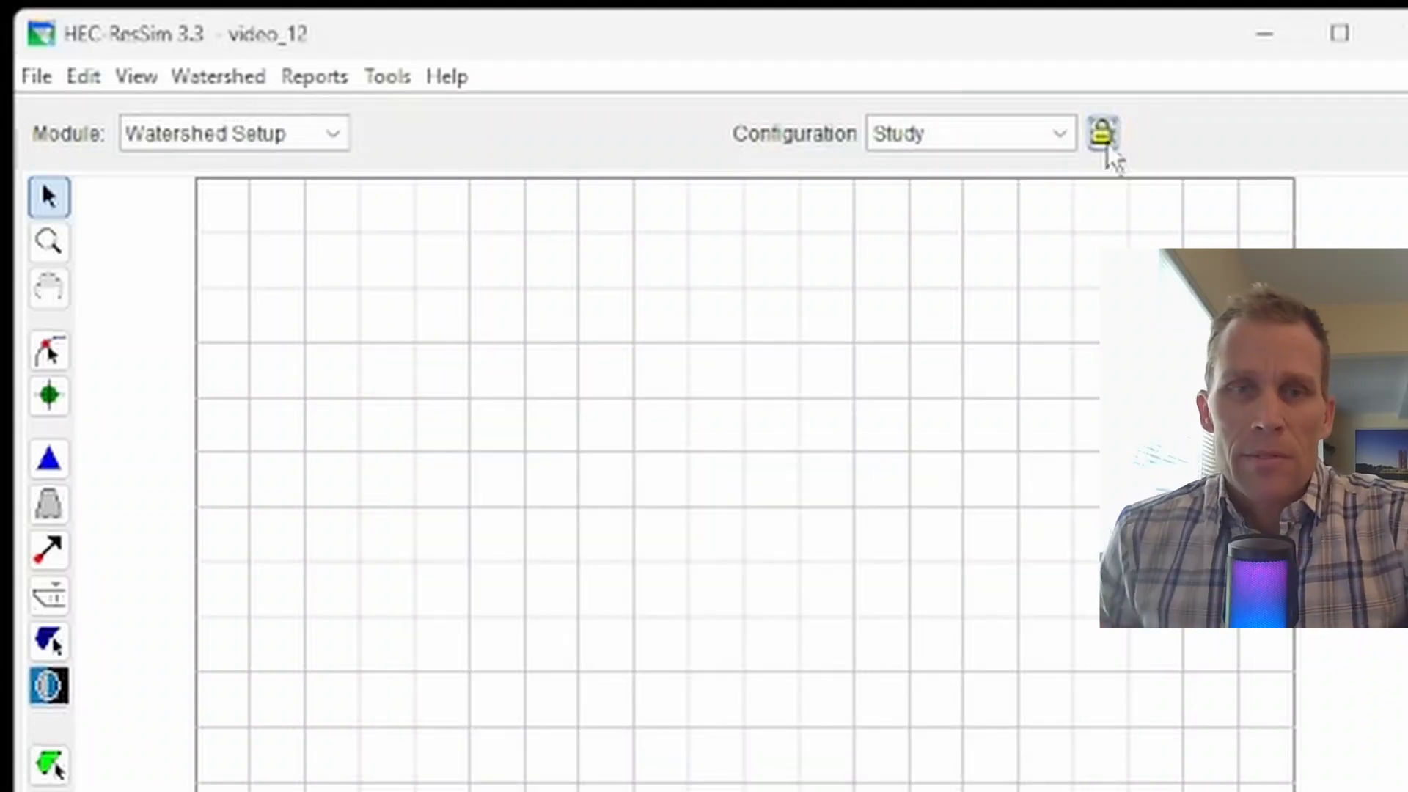
{"action": "left_click", "coordinate": [260, 78]}
{"action": "left_click", "coordinate": [253, 110]}
{"action": "left_click", "coordinate": [480, 422]}
{"action": "left_click", "coordinate": [495, 461]}
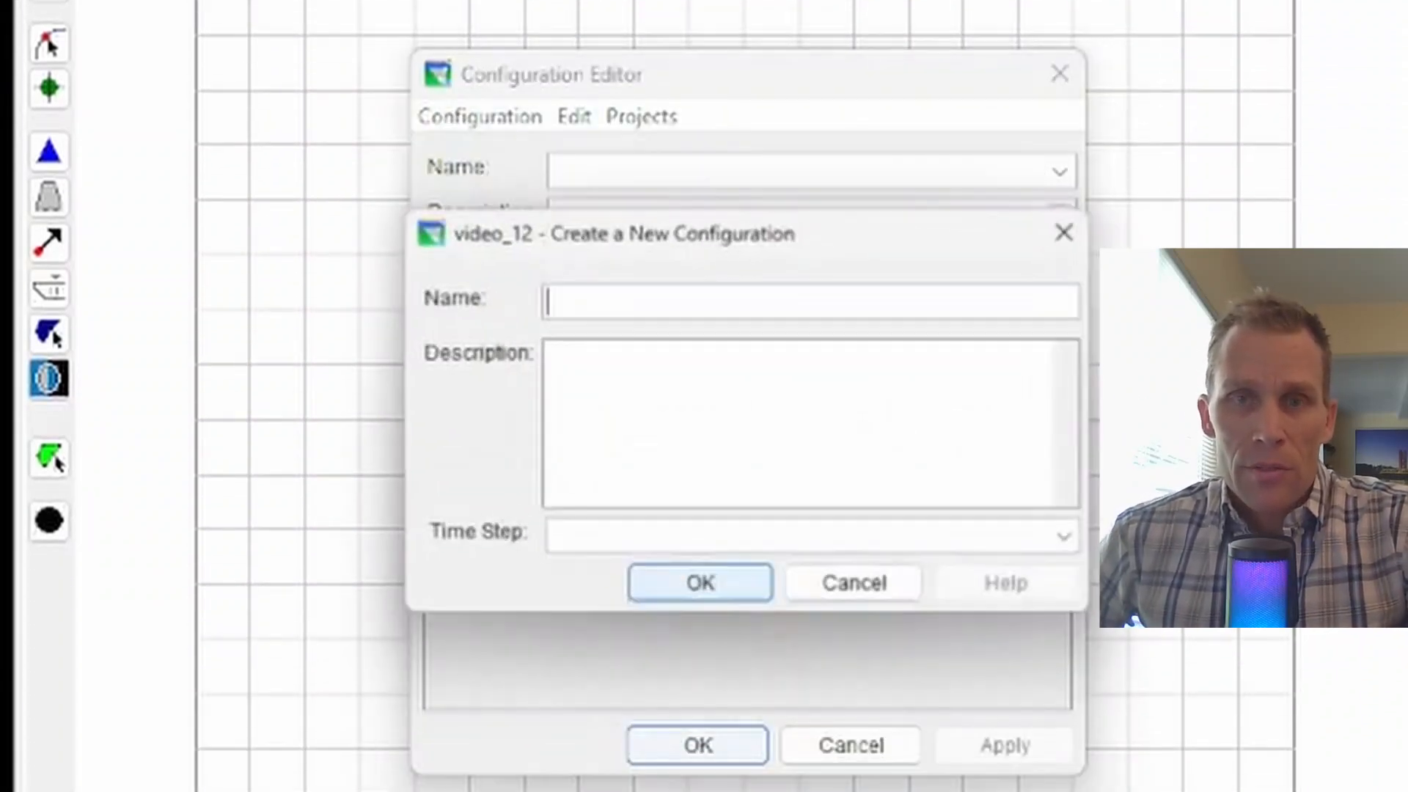
{"action": "type", "text": "existing"}
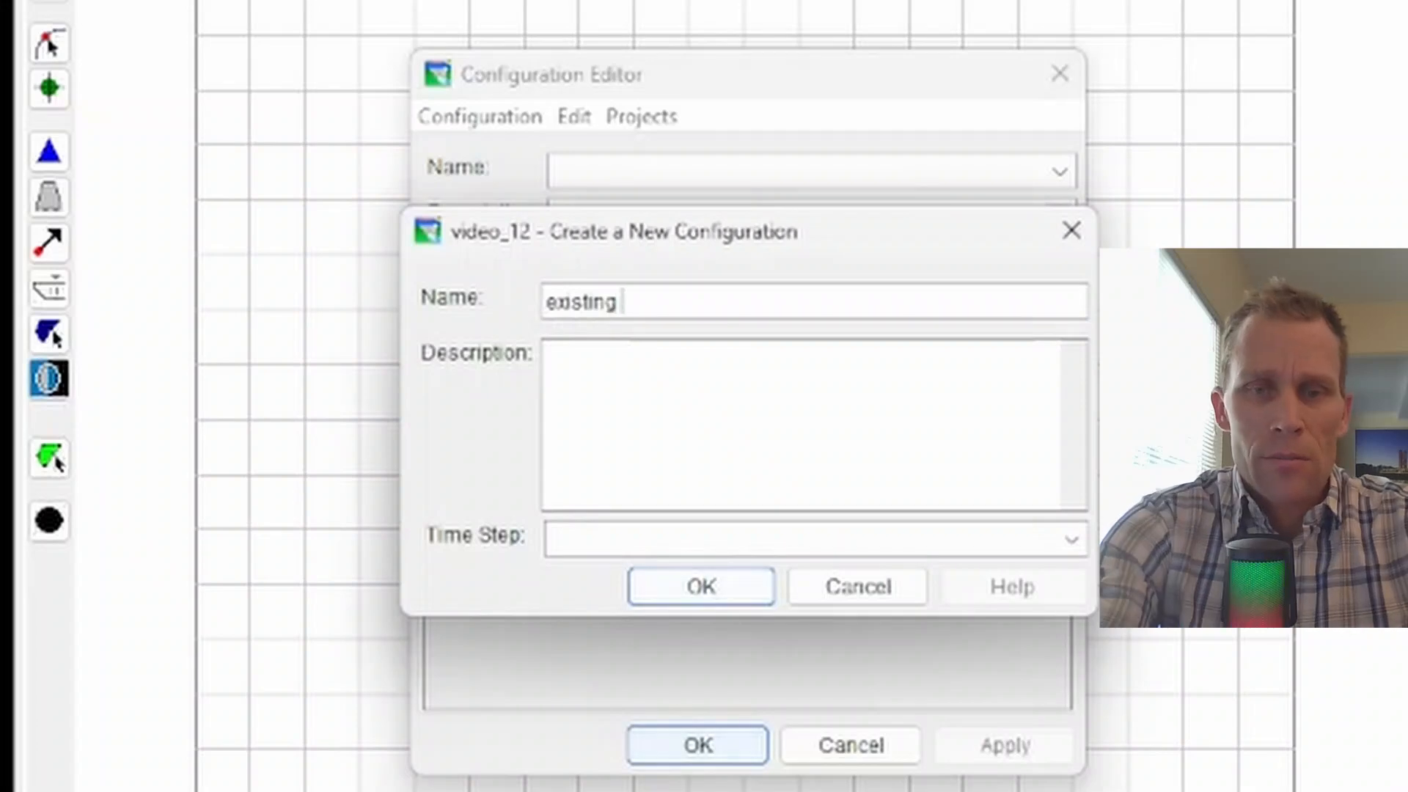
{"action": "type", "text": " configuration"}
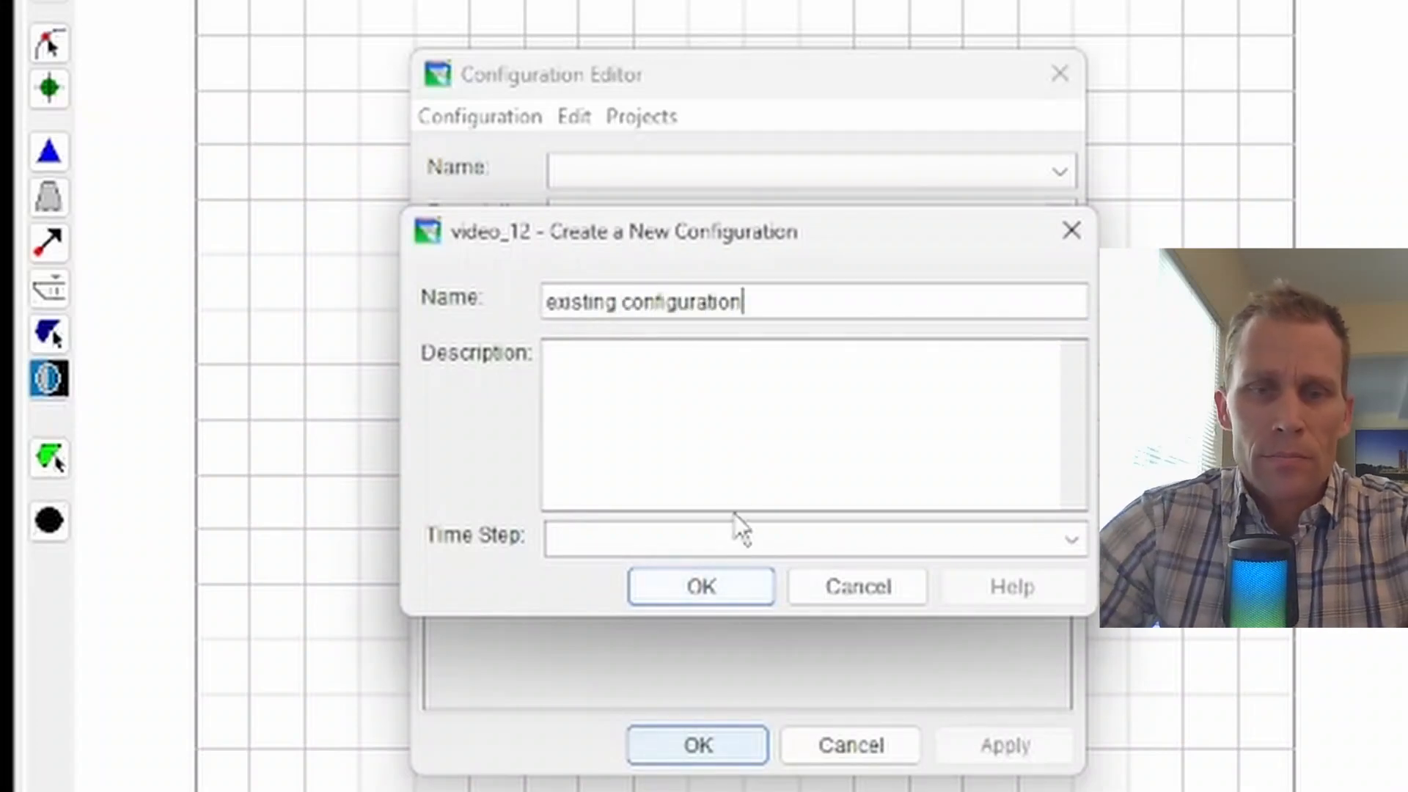
{"action": "left_click", "coordinate": [733, 540]}
{"action": "left_click", "coordinate": [726, 575]}
{"action": "left_click", "coordinate": [704, 590]}
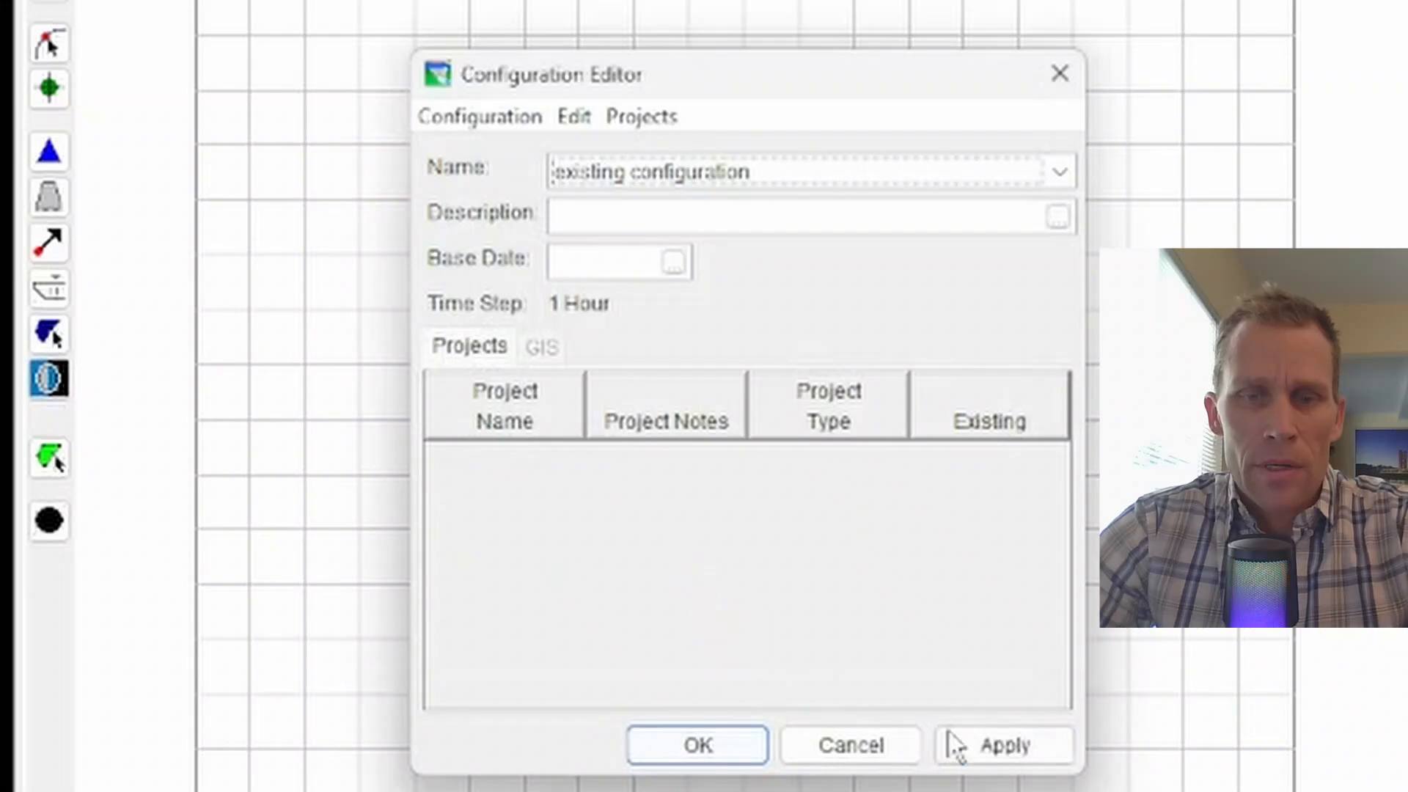
Step: Add 'proposed configuration' with a 1 Hour time step and agree to save the changes
{"action": "left_click", "coordinate": [480, 117]}
{"action": "left_click", "coordinate": [509, 157]}
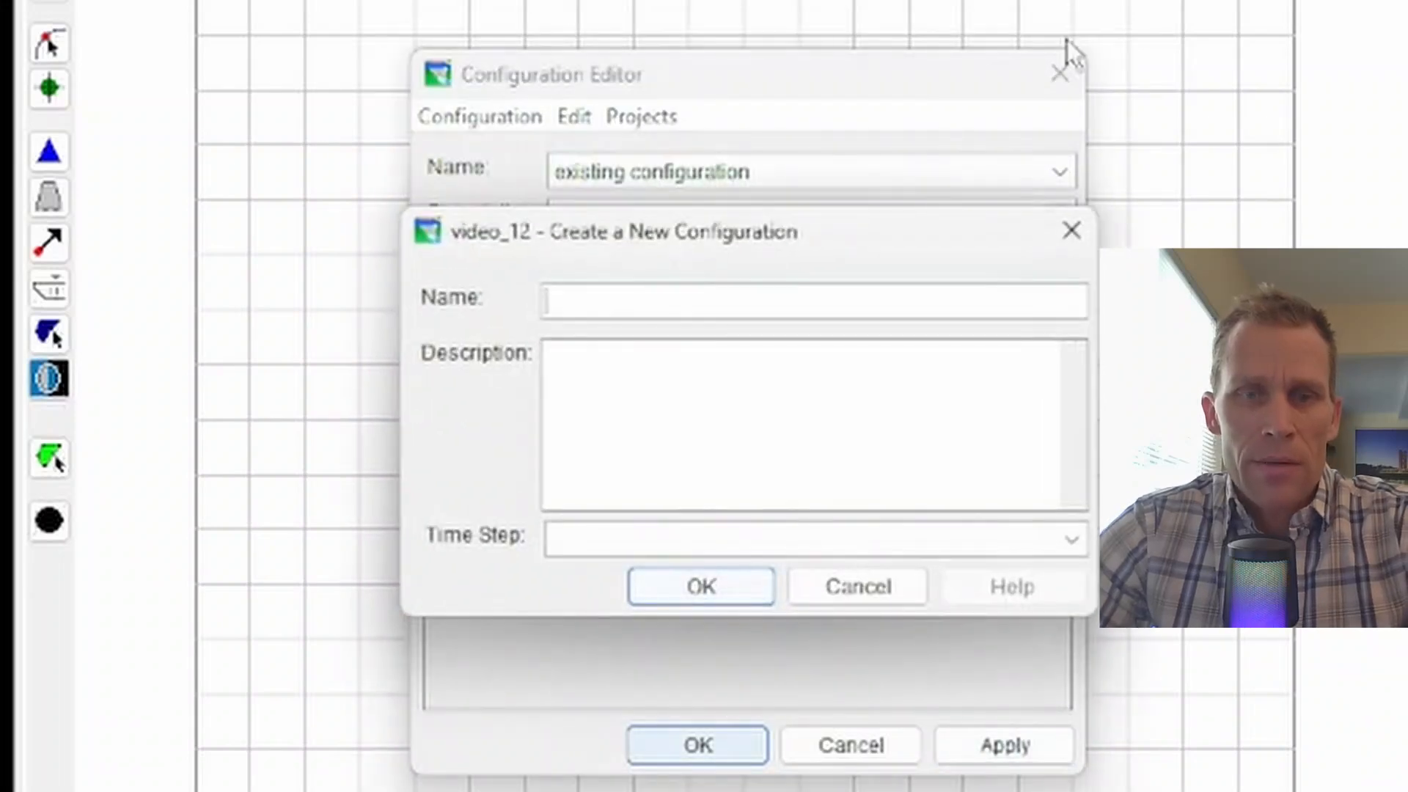
{"action": "type", "text": "proposed configuration"}
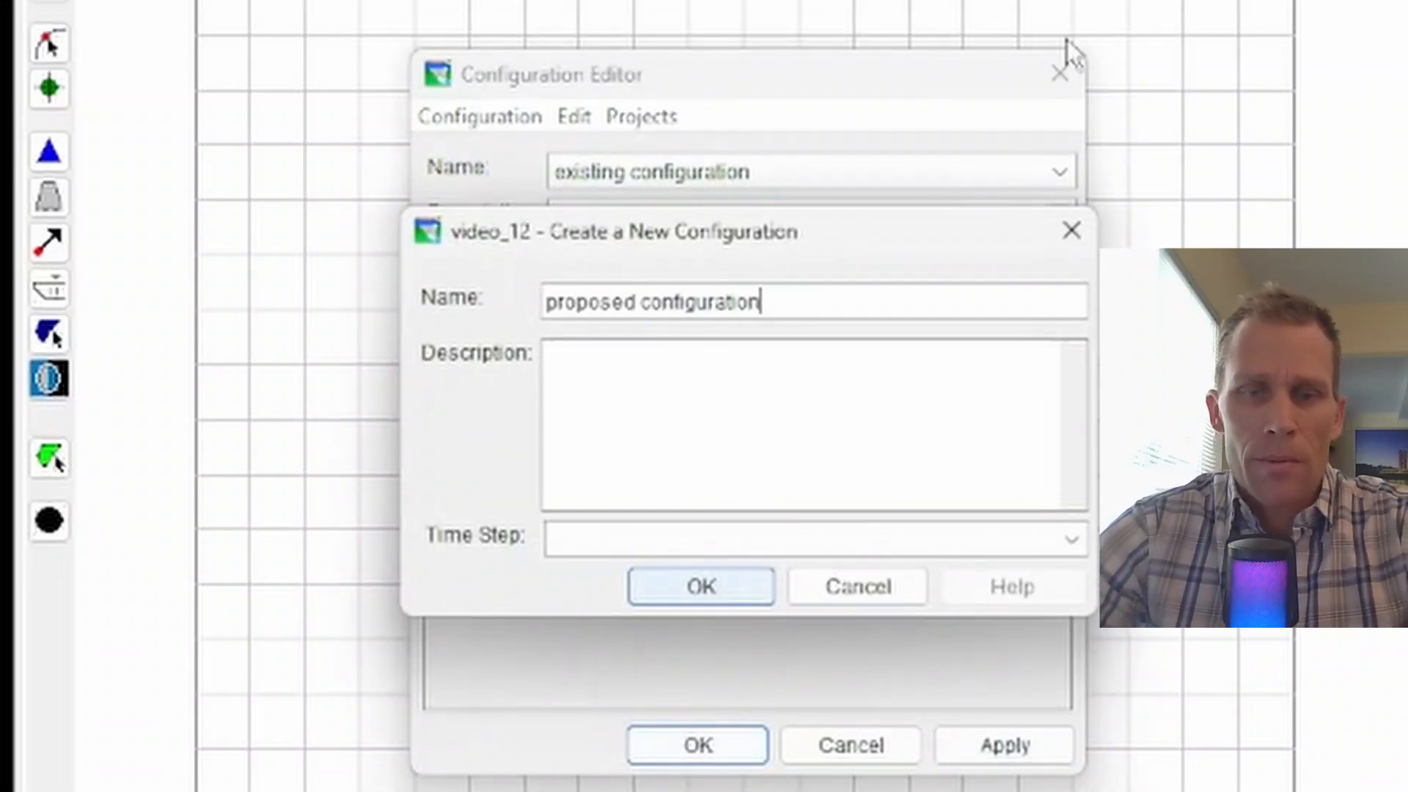
{"action": "left_click", "coordinate": [643, 539]}
{"action": "left_click", "coordinate": [635, 575]}
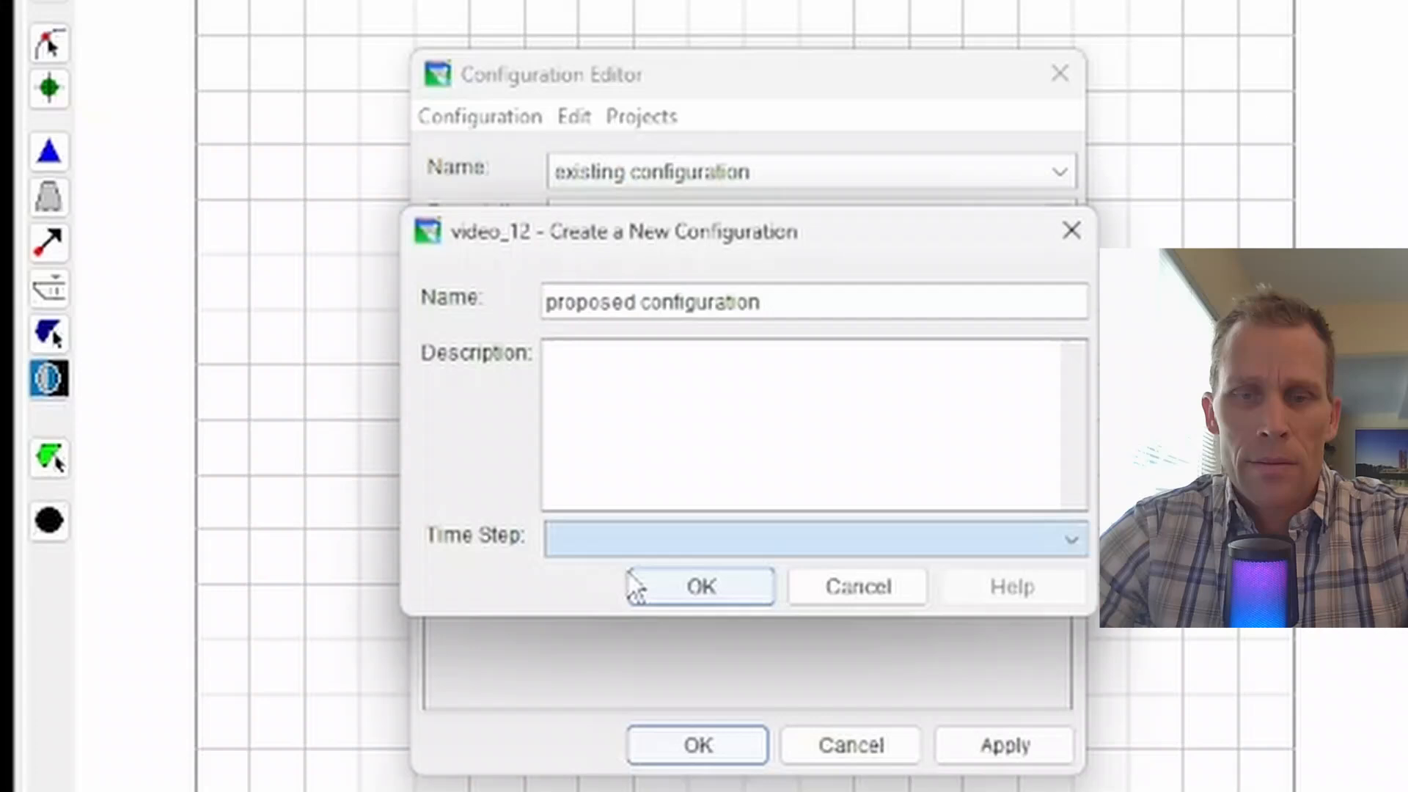
{"action": "left_click", "coordinate": [693, 592]}
{"action": "left_click", "coordinate": [869, 758]}
Step: Apply the configuration changes and keep 'existing configuration' as the active configuration
{"action": "left_click", "coordinate": [741, 751]}
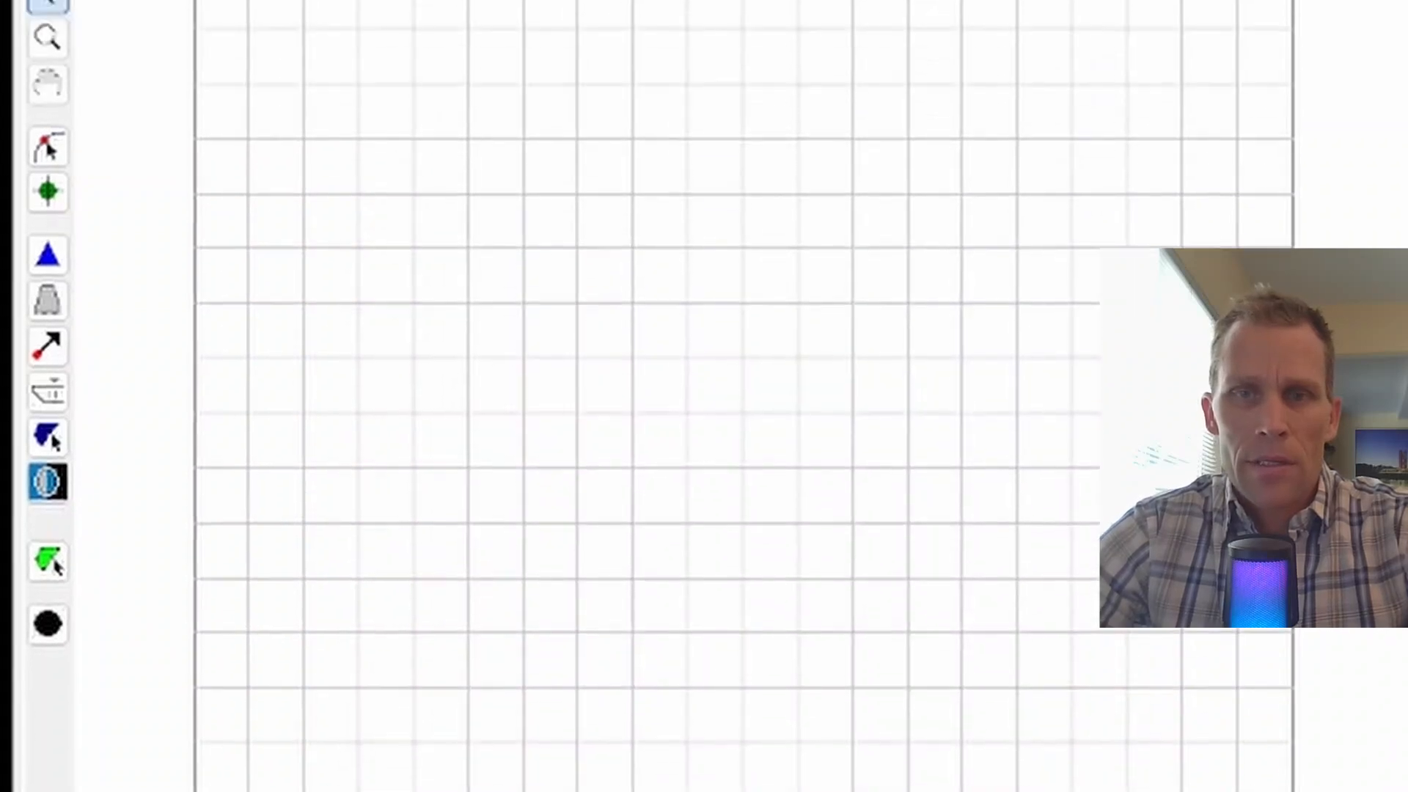
{"action": "left_click", "coordinate": [953, 136]}
{"action": "left_click", "coordinate": [969, 197]}
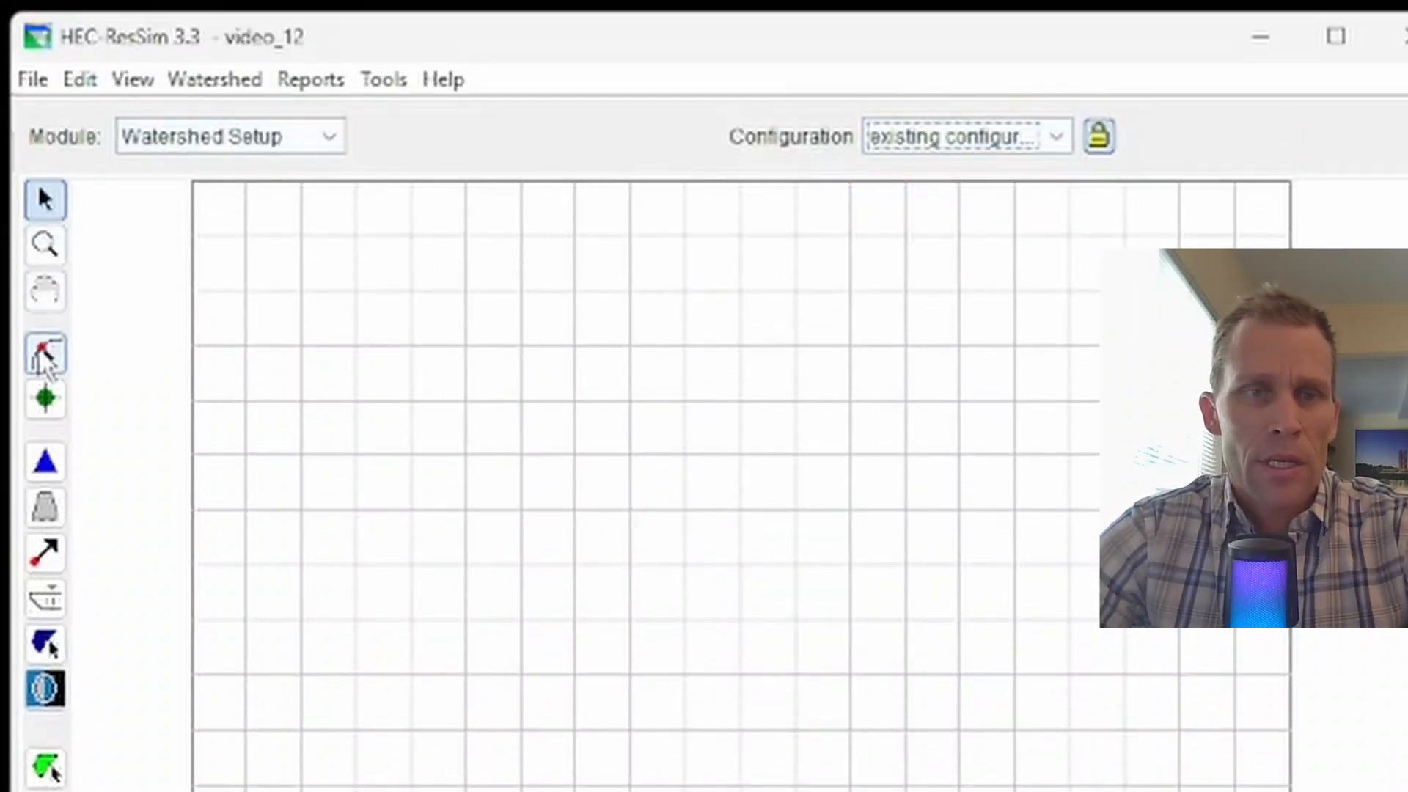
Step: Draw a winding stream from the upper left down the map and name it stream_01
{"action": "left_click", "coordinate": [44, 355]}
{"action": "left_click", "coordinate": [258, 238]}
{"action": "left_click", "coordinate": [287, 364]}
{"action": "left_click", "coordinate": [371, 433]}
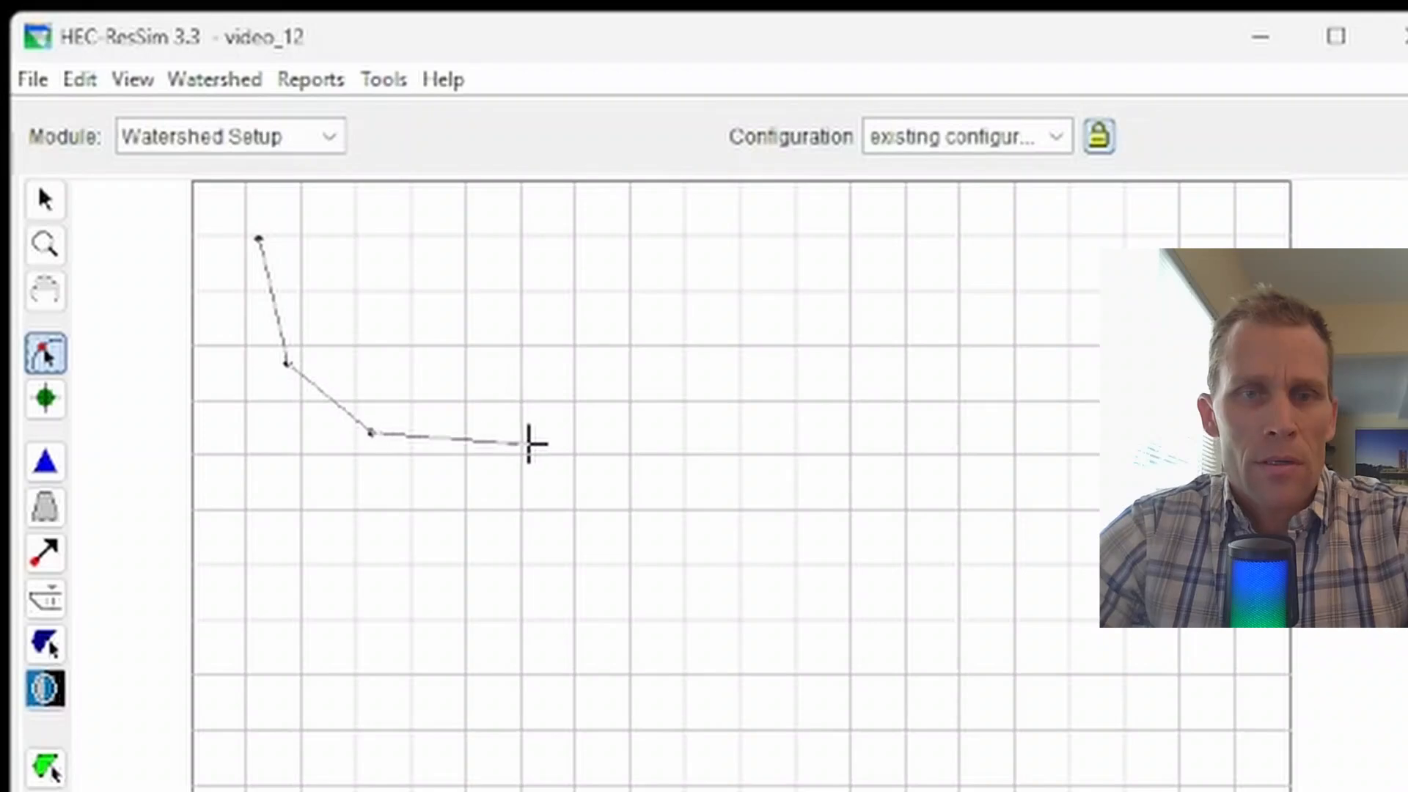
{"action": "left_click", "coordinate": [549, 444]}
{"action": "left_click", "coordinate": [636, 463]}
{"action": "left_click", "coordinate": [697, 544]}
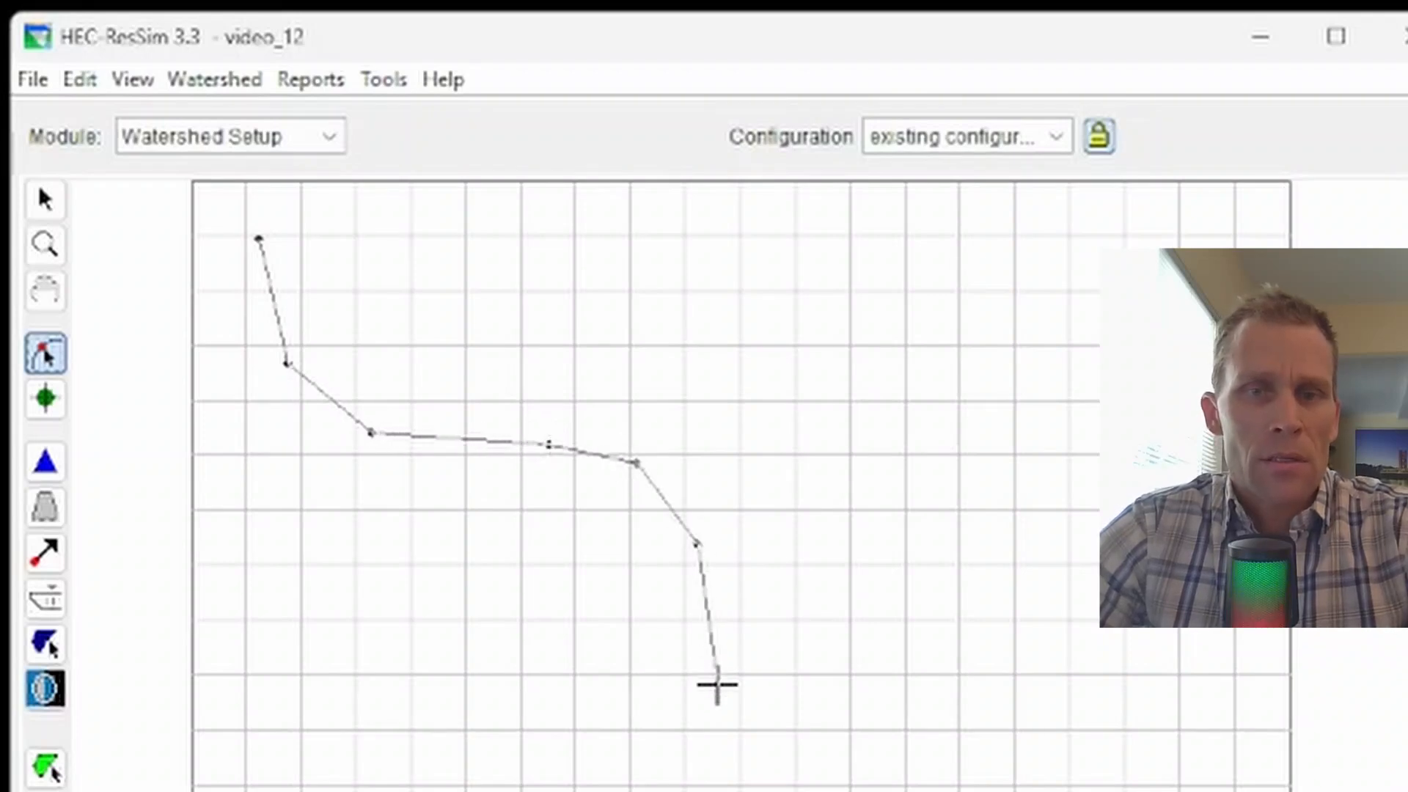
{"action": "double_click", "coordinate": [717, 714]}
{"action": "type", "text": "steam_"}
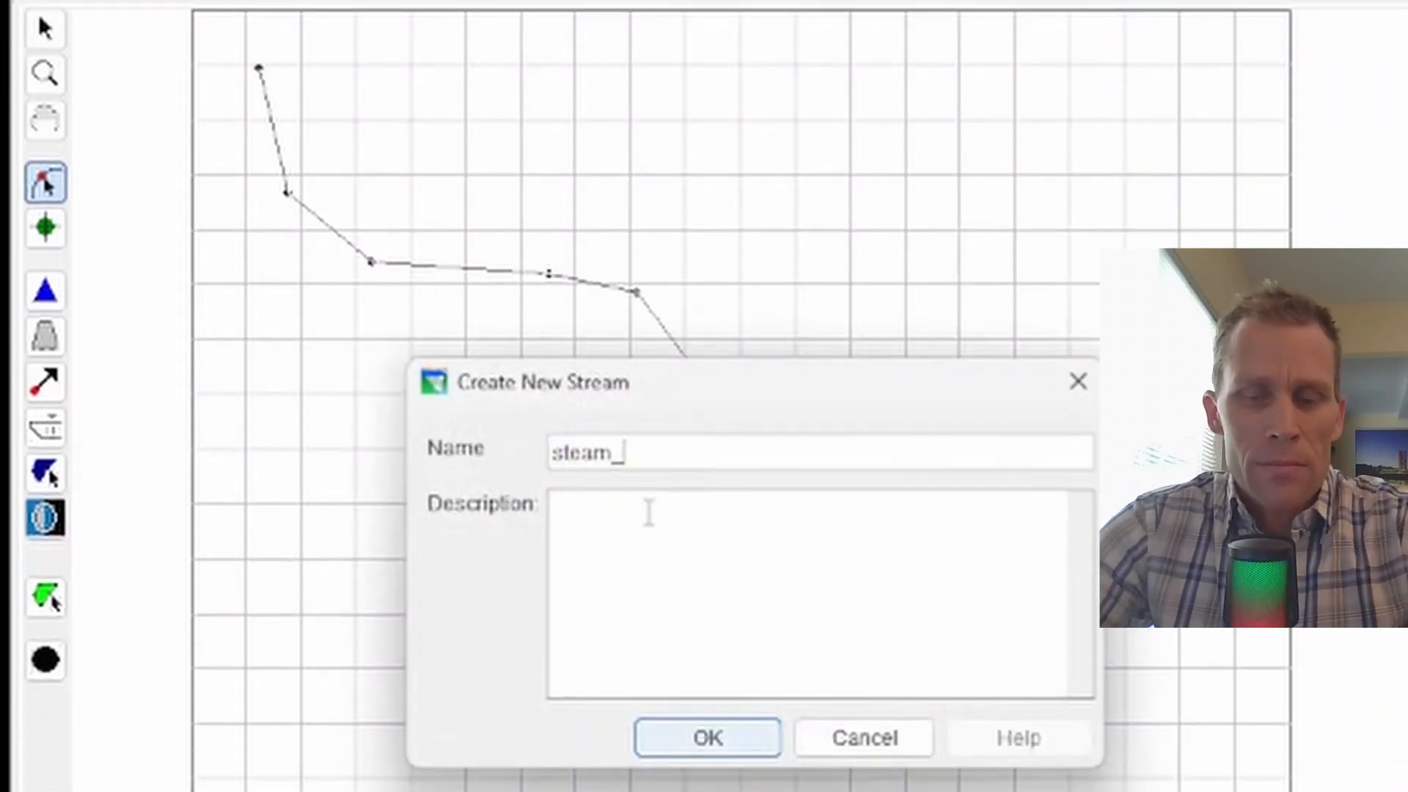
{"action": "key", "text": "BackSpace"}
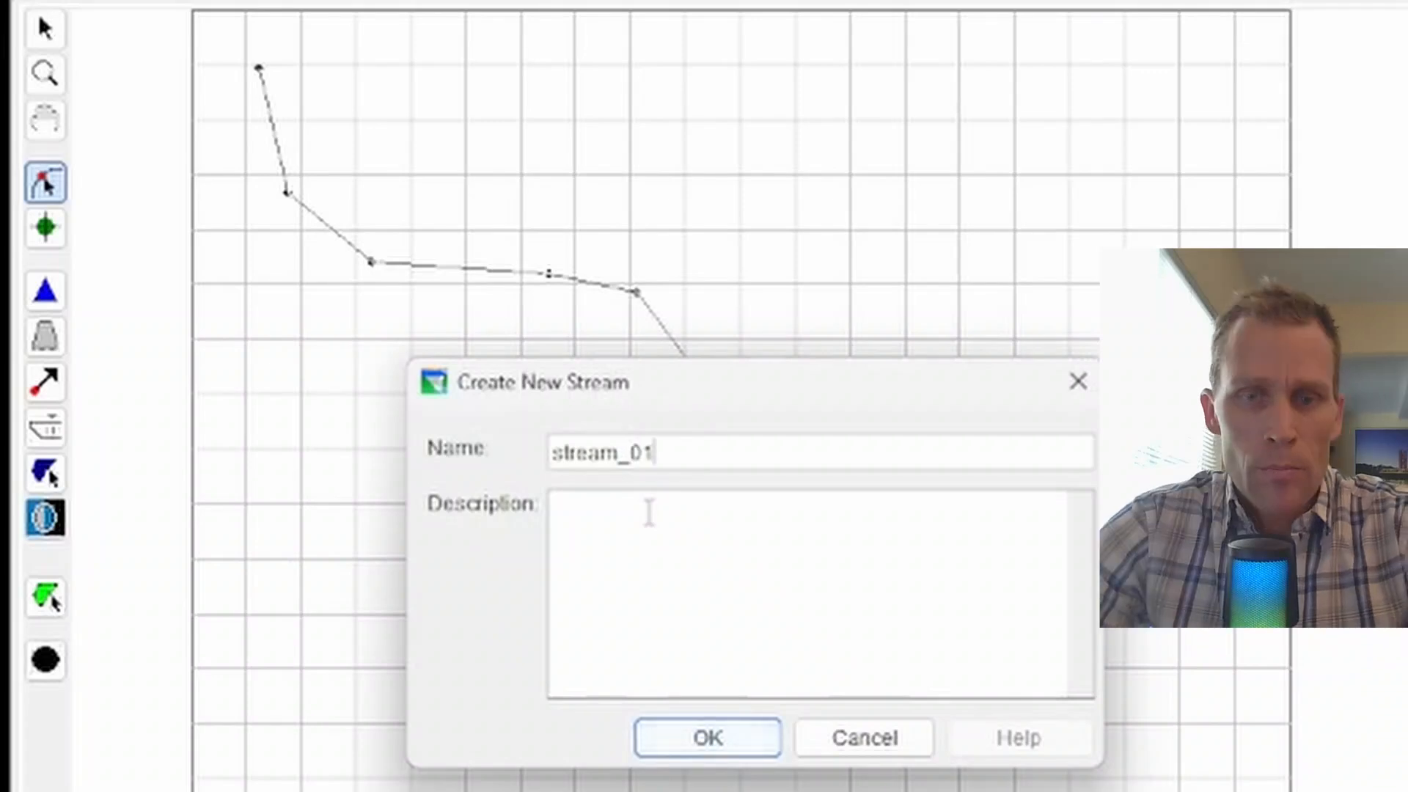
{"action": "type", "text": "m_01"}
{"action": "left_click", "coordinate": [661, 736]}
Step: Place reservoir_01 on the middle stretch of stream_01
{"action": "left_click", "coordinate": [46, 291]}
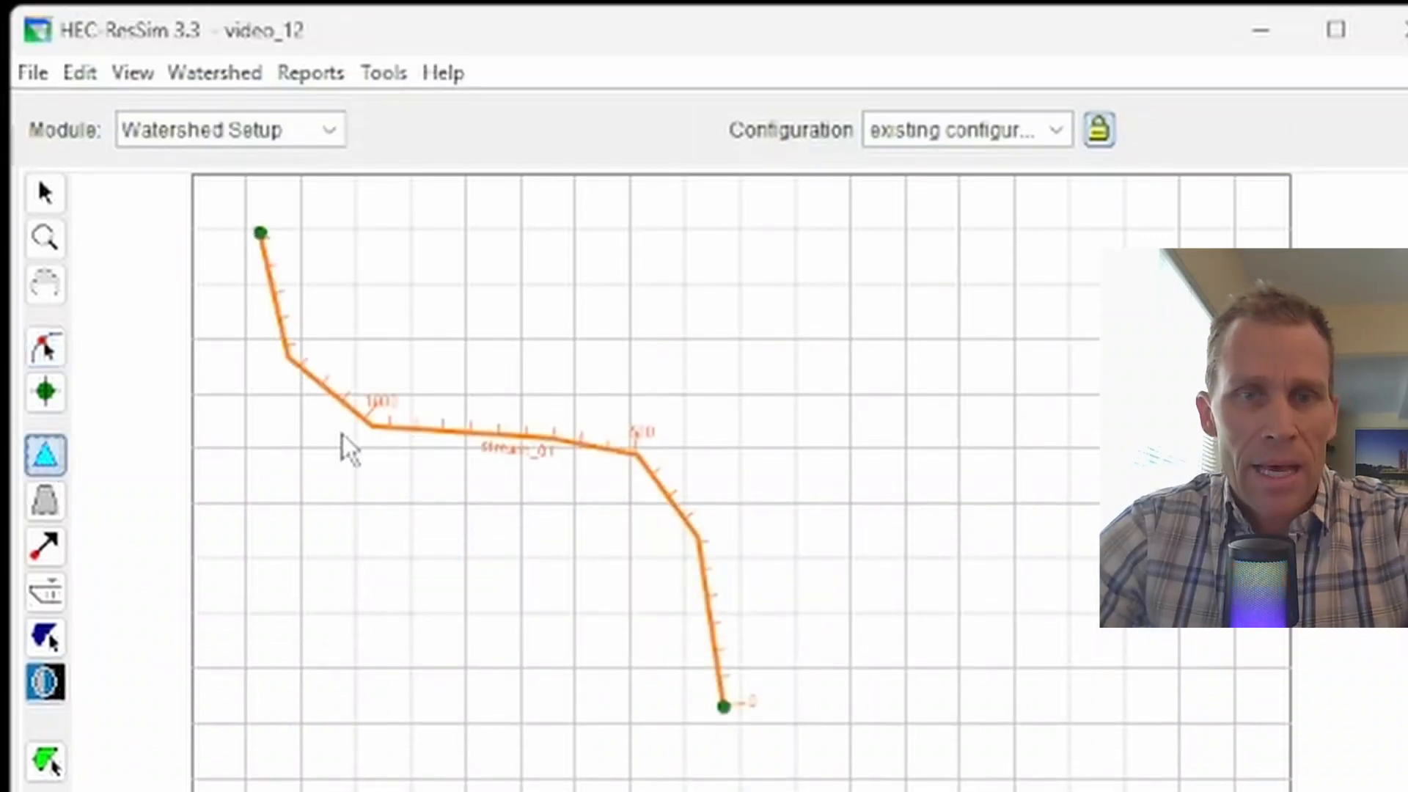
{"action": "left_click", "coordinate": [415, 433]}
{"action": "left_click", "coordinate": [528, 442]}
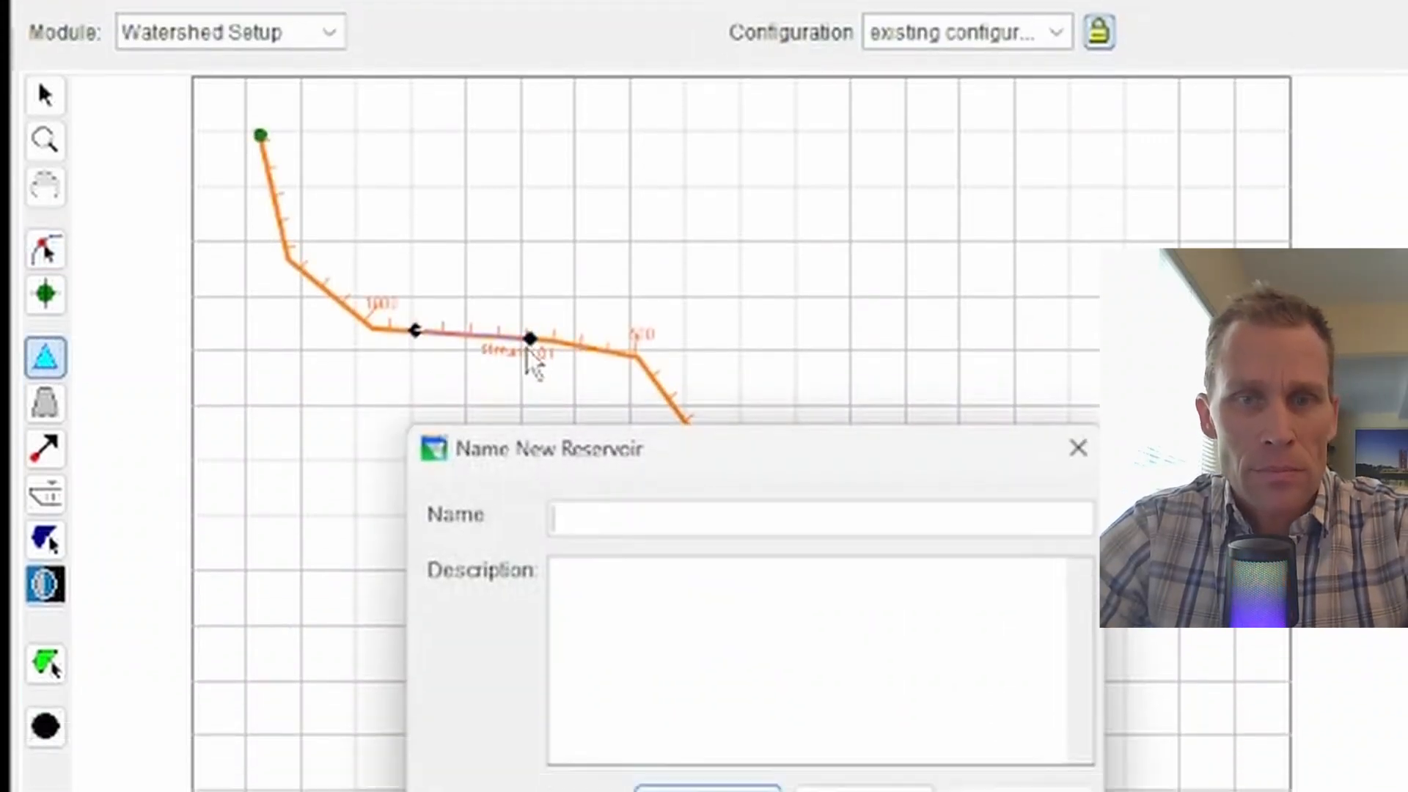
{"action": "type", "text": "reservoir"}
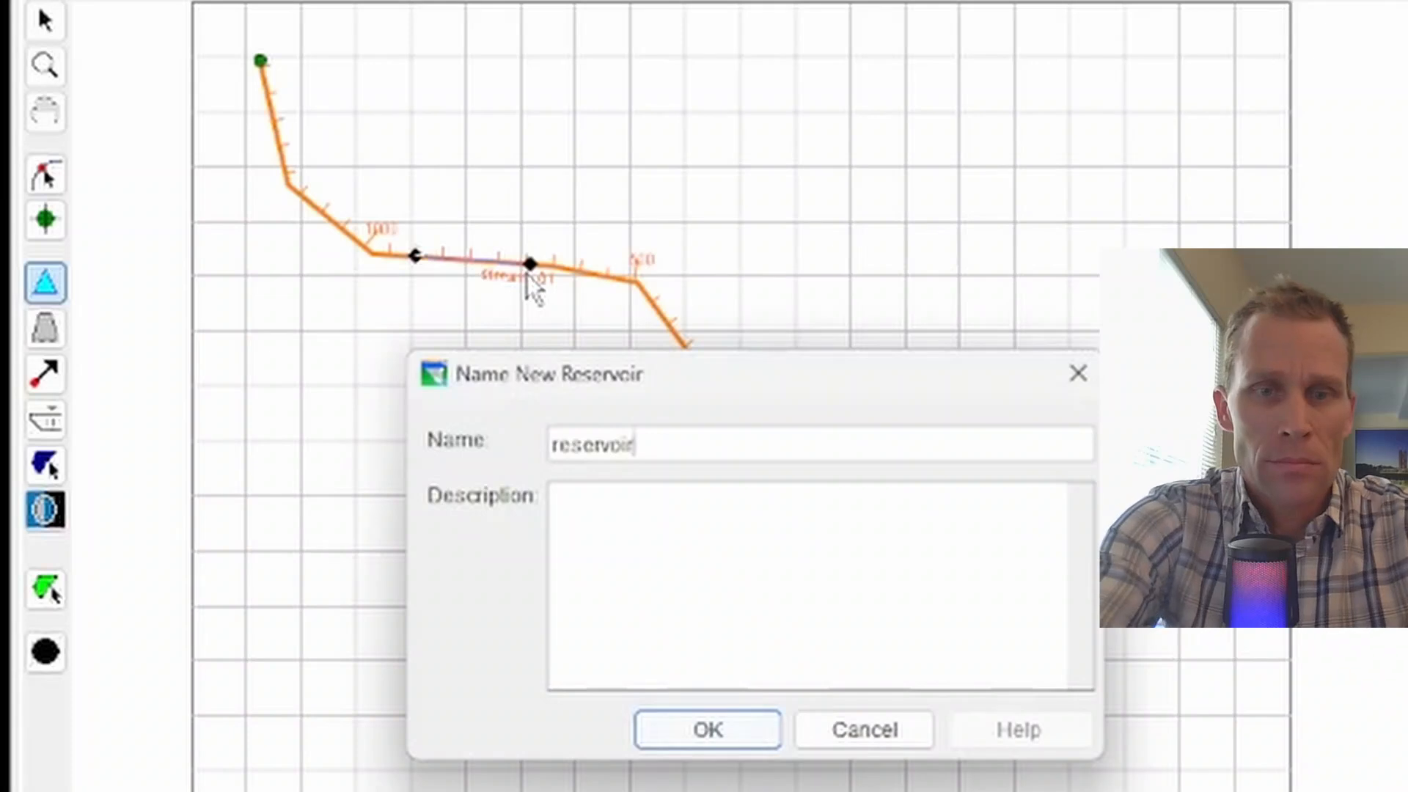
{"action": "type", "text": "_01"}
{"action": "left_click", "coordinate": [711, 733]}
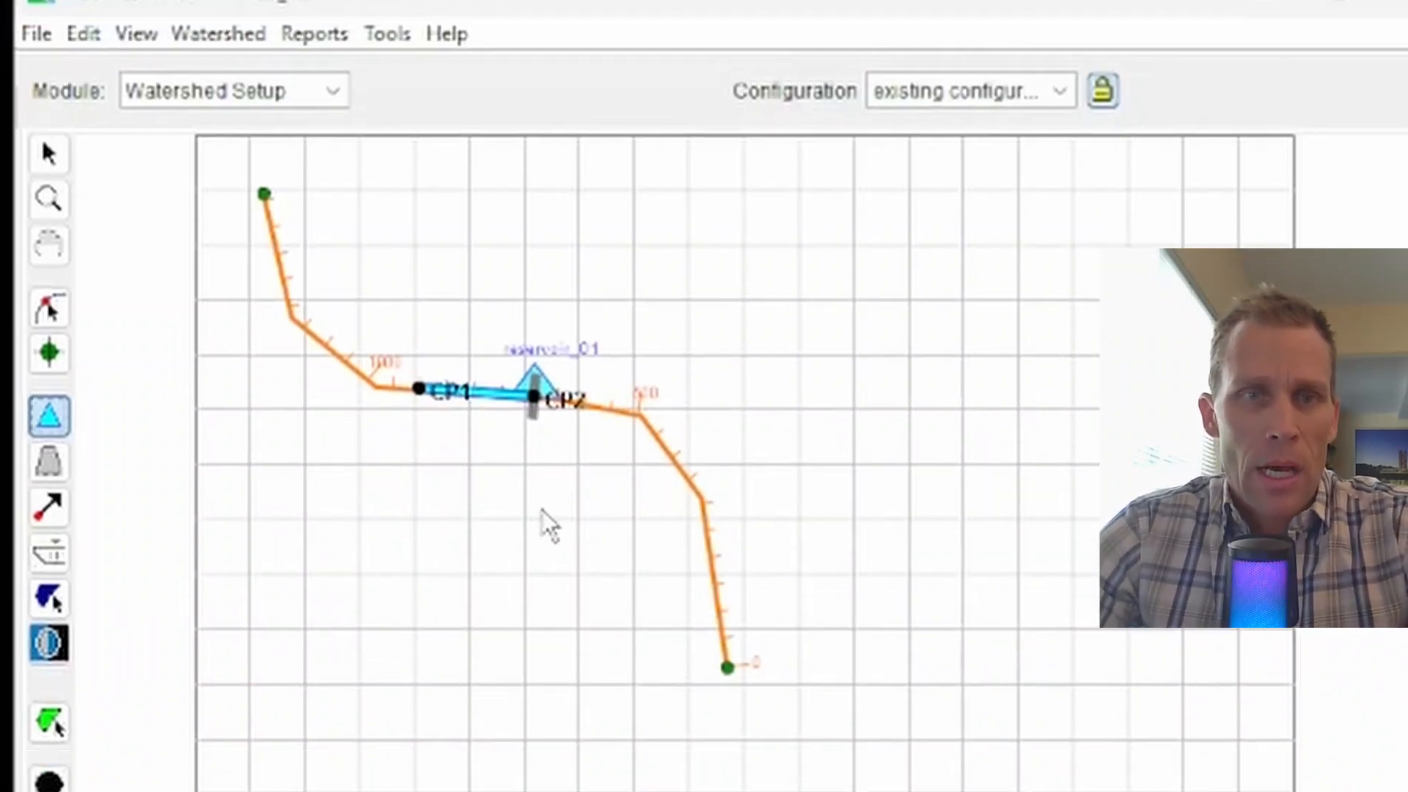
Step: Save the watershed and switch to the Reservoir Network module
{"action": "left_click", "coordinate": [36, 33]}
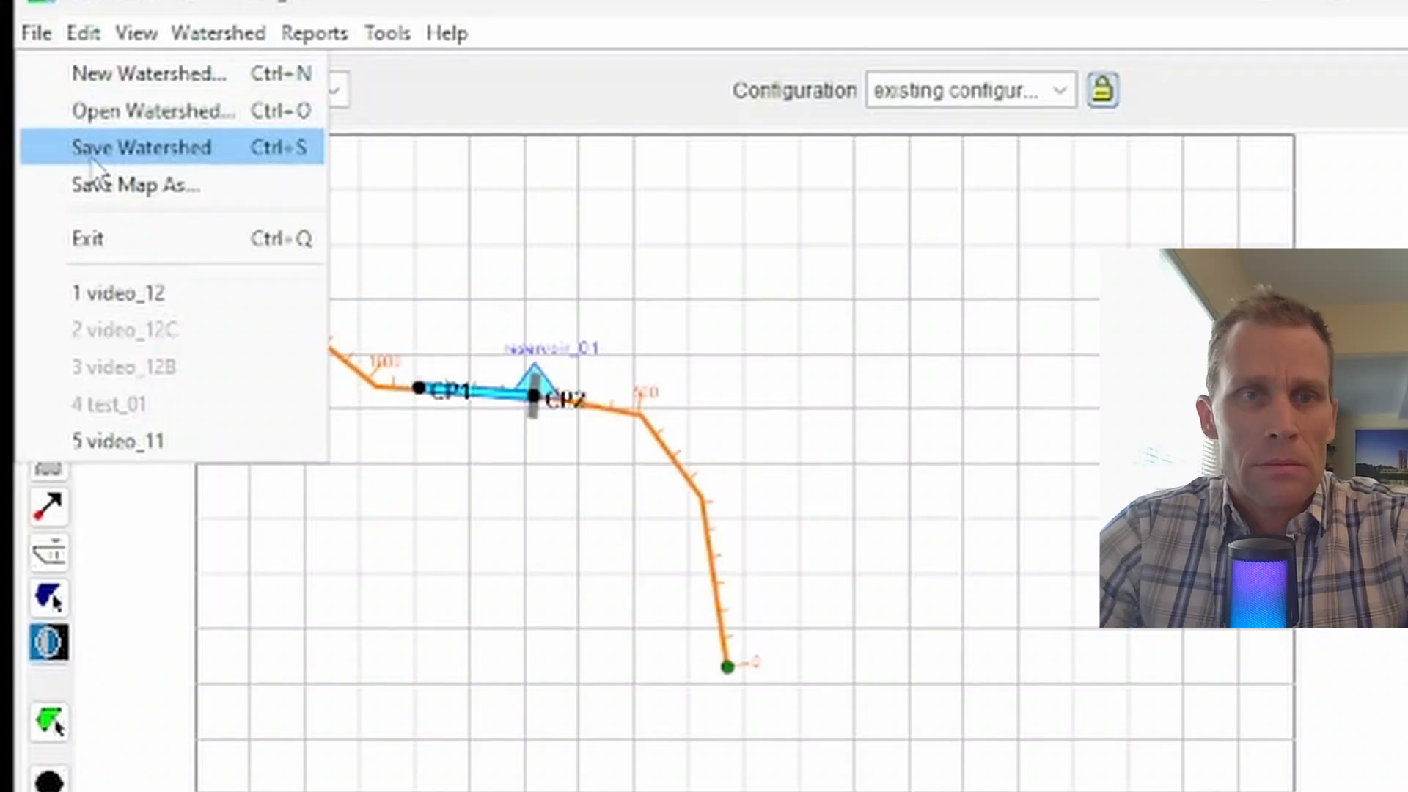
{"action": "left_click", "coordinate": [98, 151]}
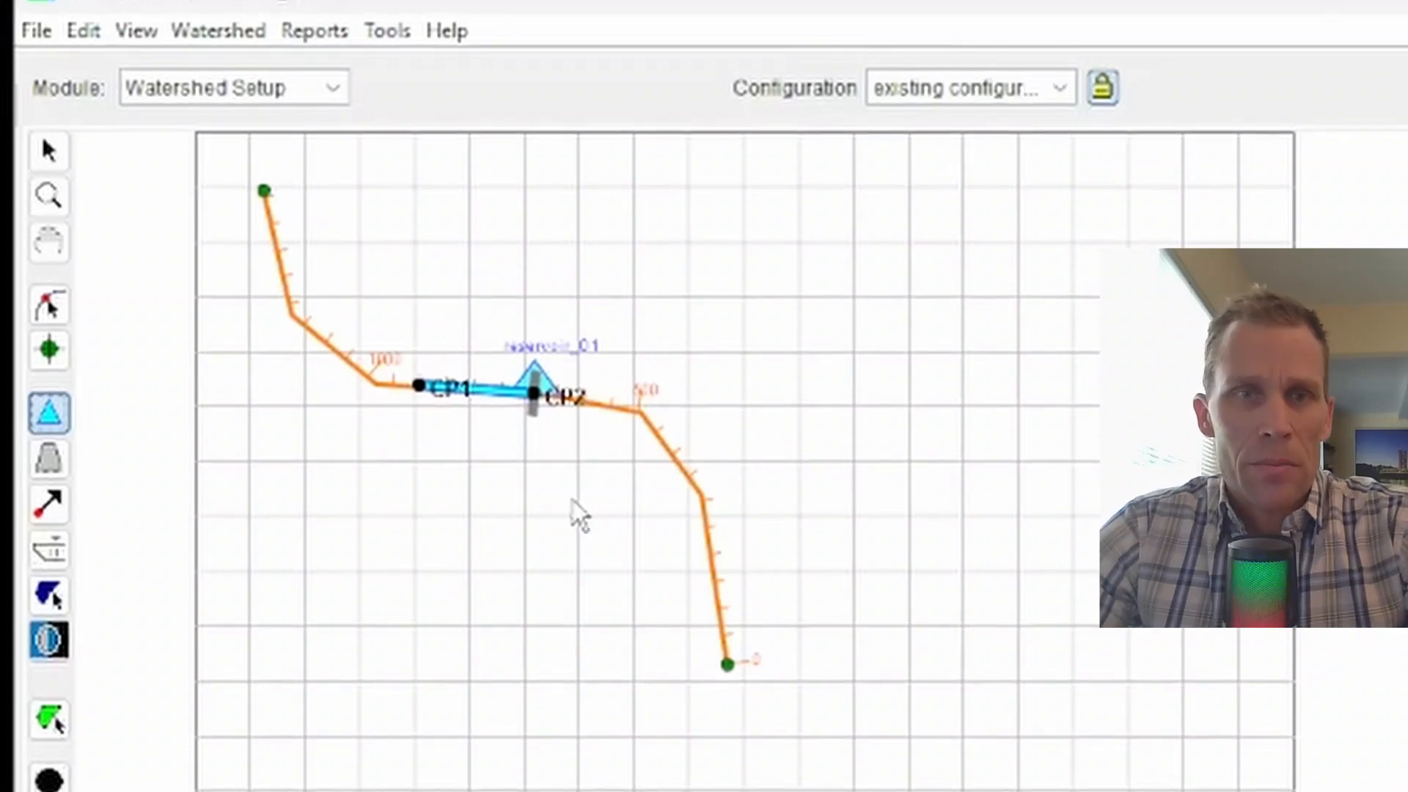
{"action": "left_click", "coordinate": [235, 94]}
{"action": "left_click", "coordinate": [282, 163]}
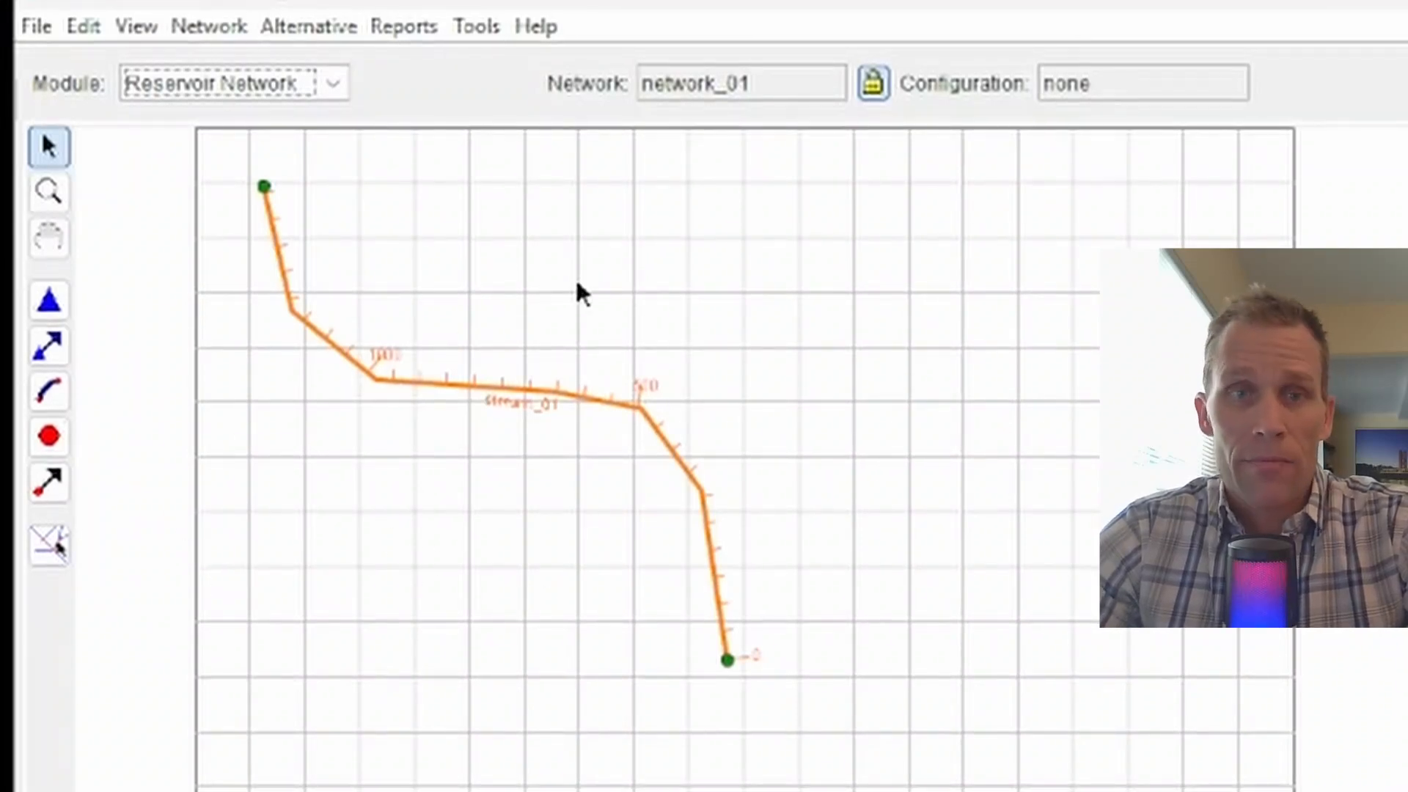
Step: Create network_02, described 'from configuration', based on existing configuration
{"action": "left_click", "coordinate": [211, 26]}
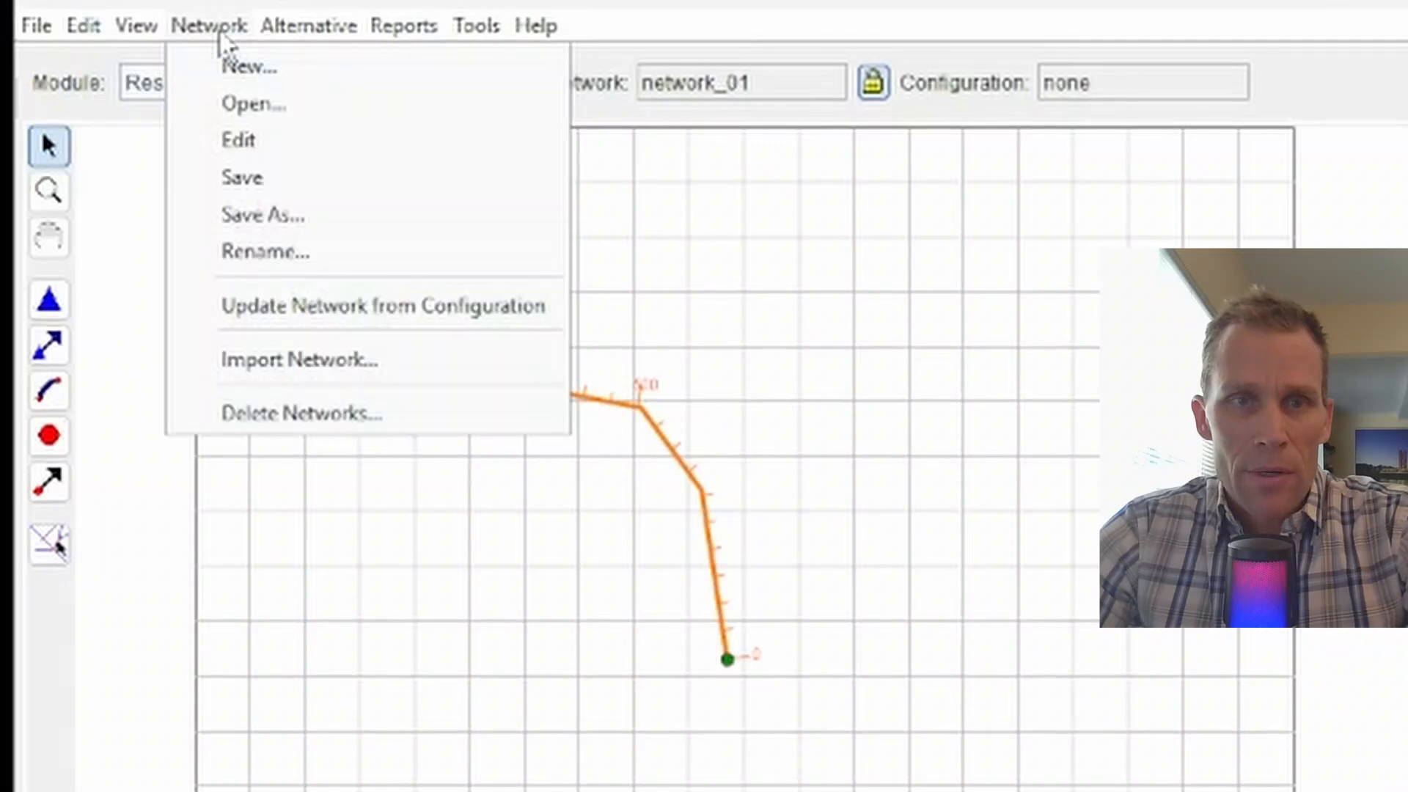
{"action": "left_click", "coordinate": [249, 70]}
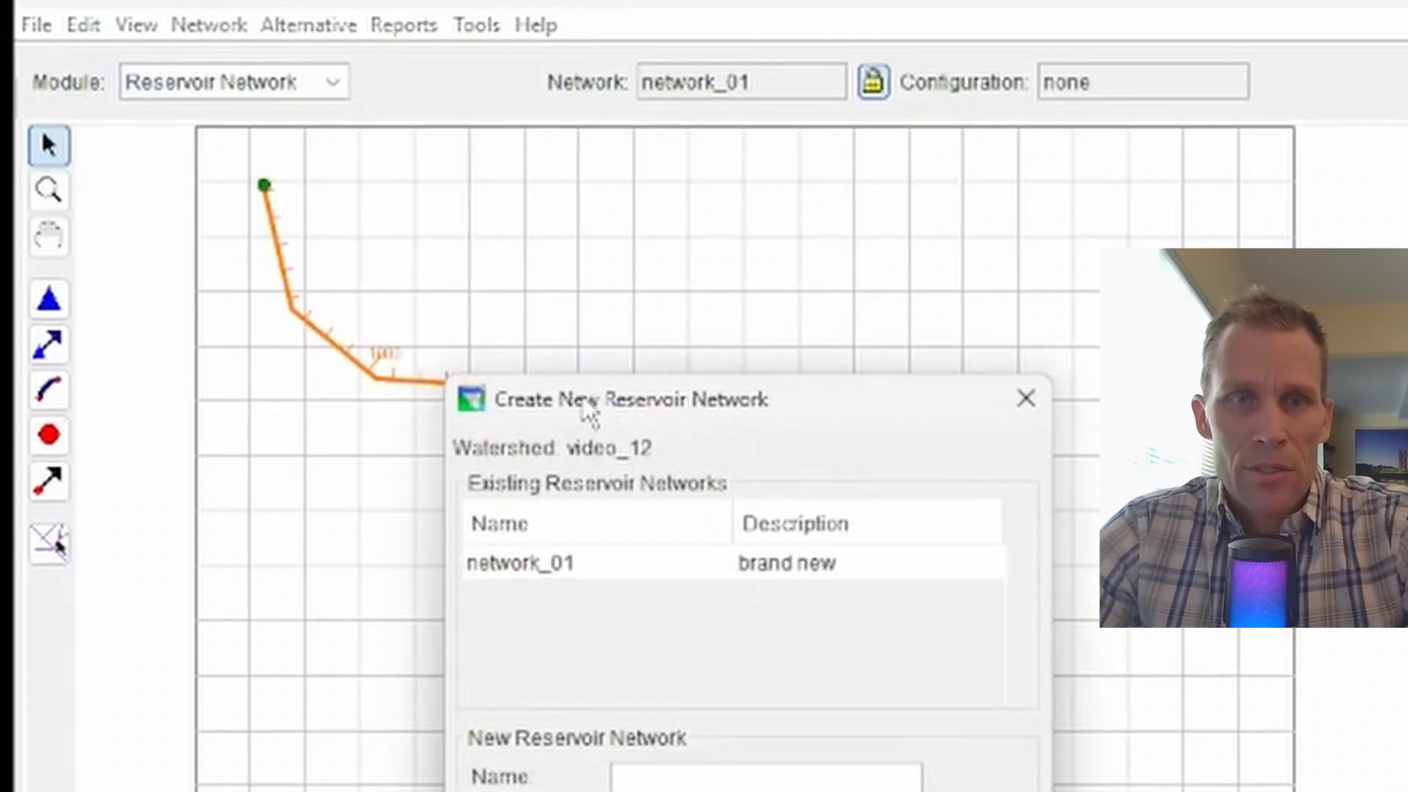
{"action": "left_click_drag", "start_coordinate": [587, 412], "coordinate": [346, 199]}
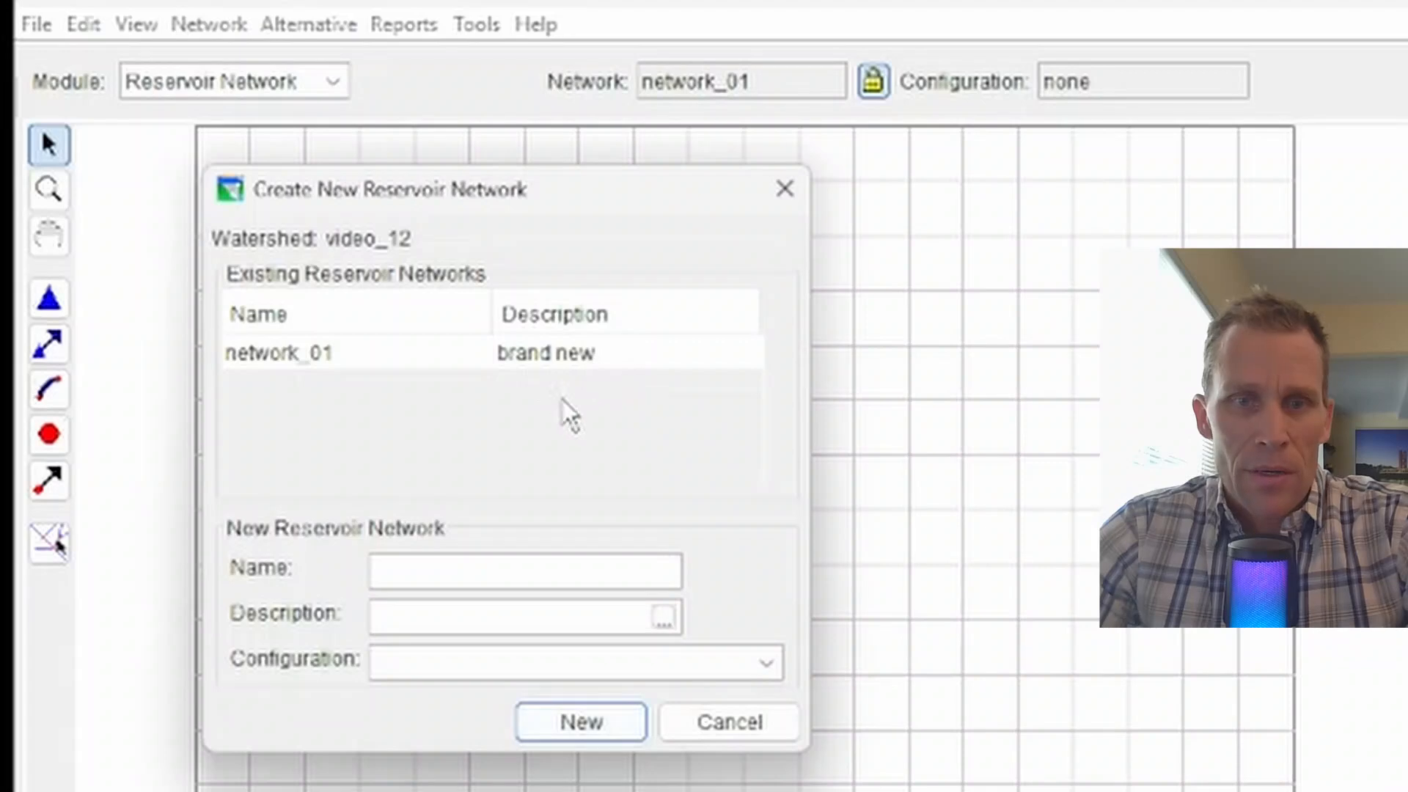
{"action": "left_click", "coordinate": [487, 581]}
{"action": "type", "text": "ne"}
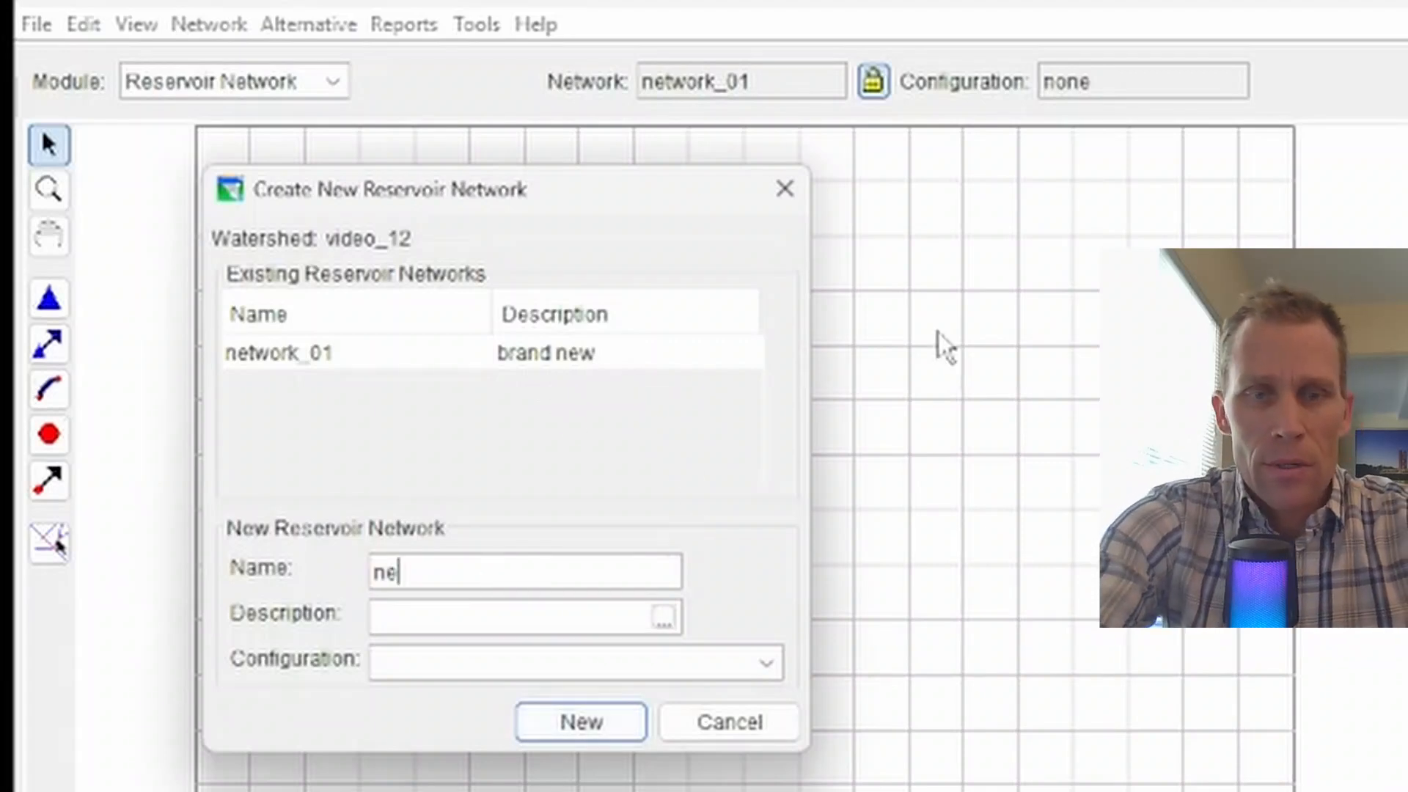
{"action": "type", "text": "towrk_"}
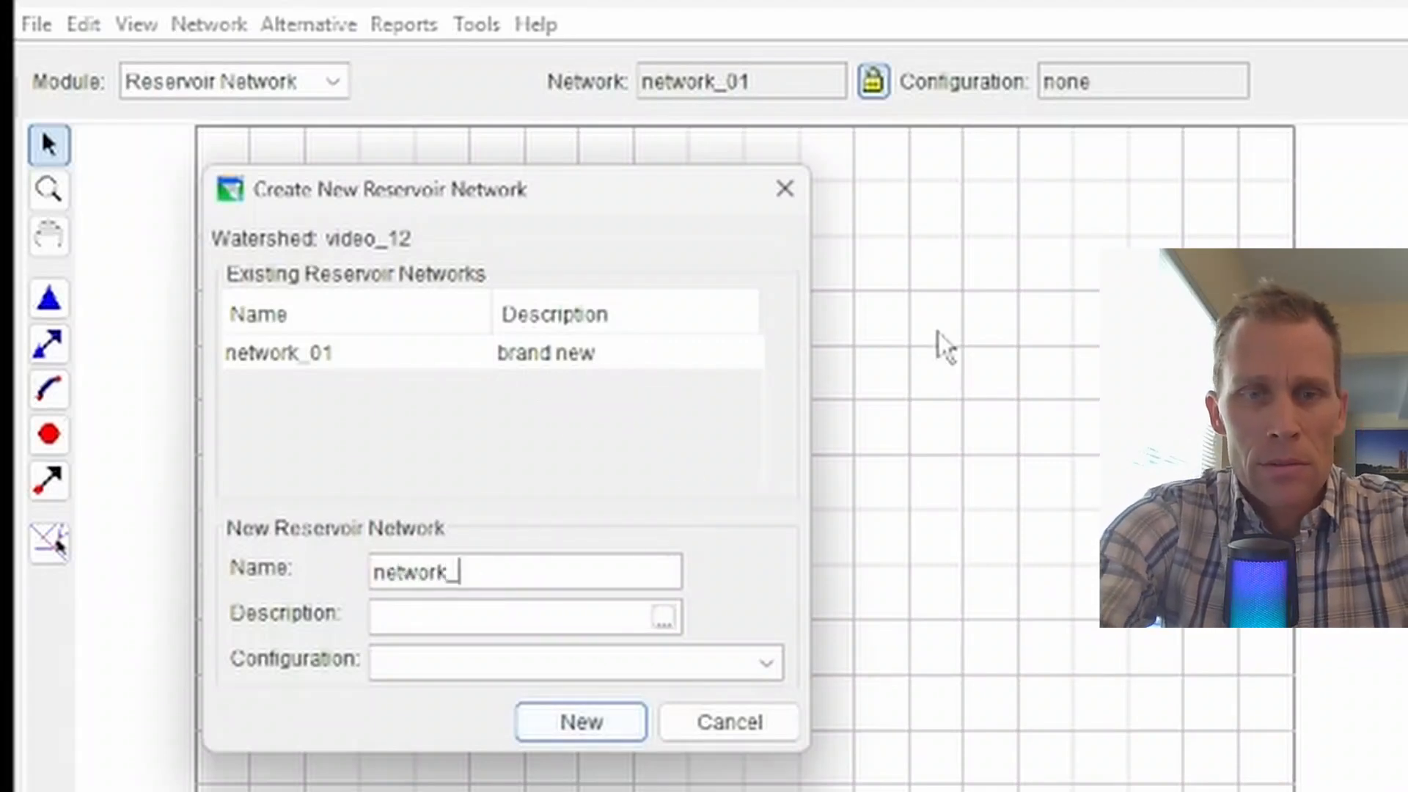
{"action": "type", "text": "02f"}
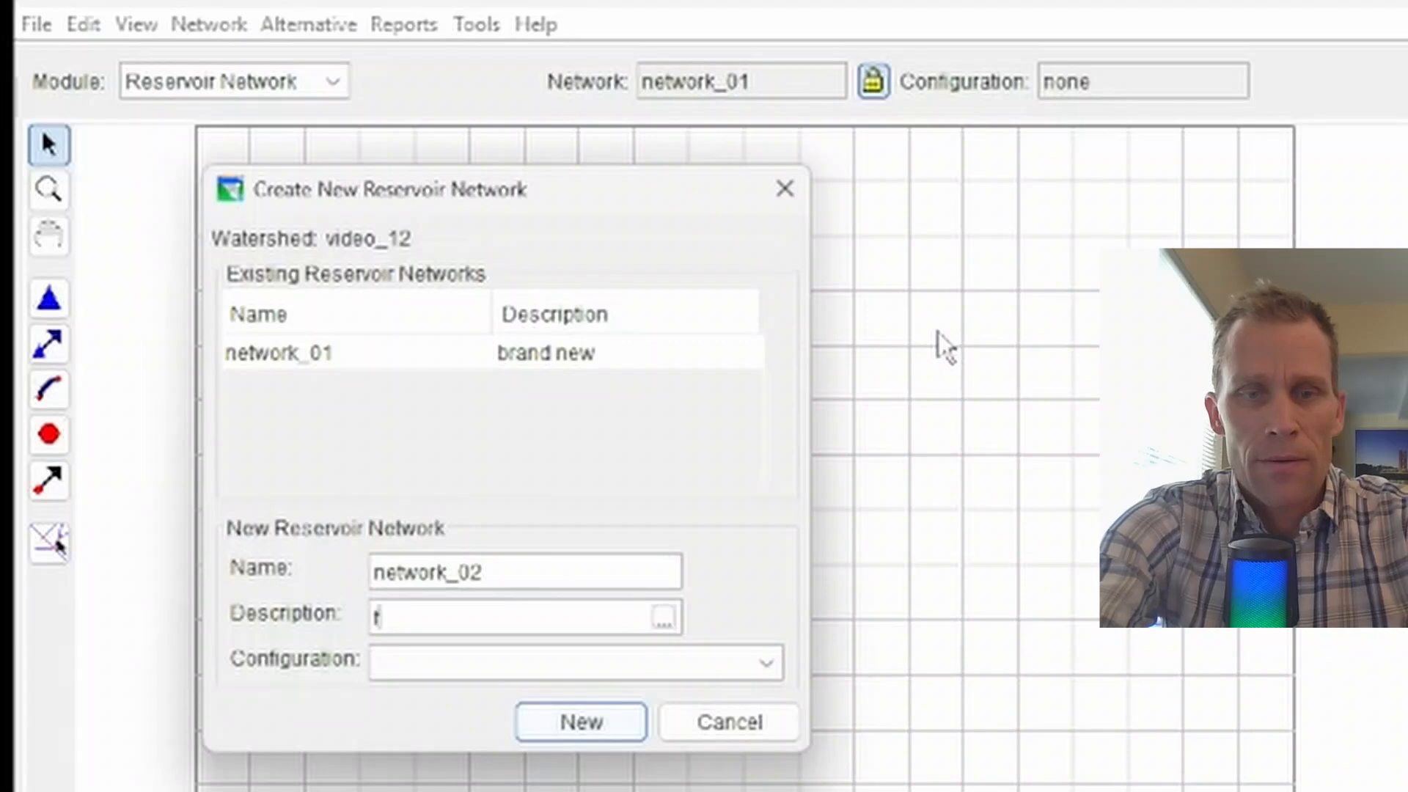
{"action": "type", "text": "rom conf"}
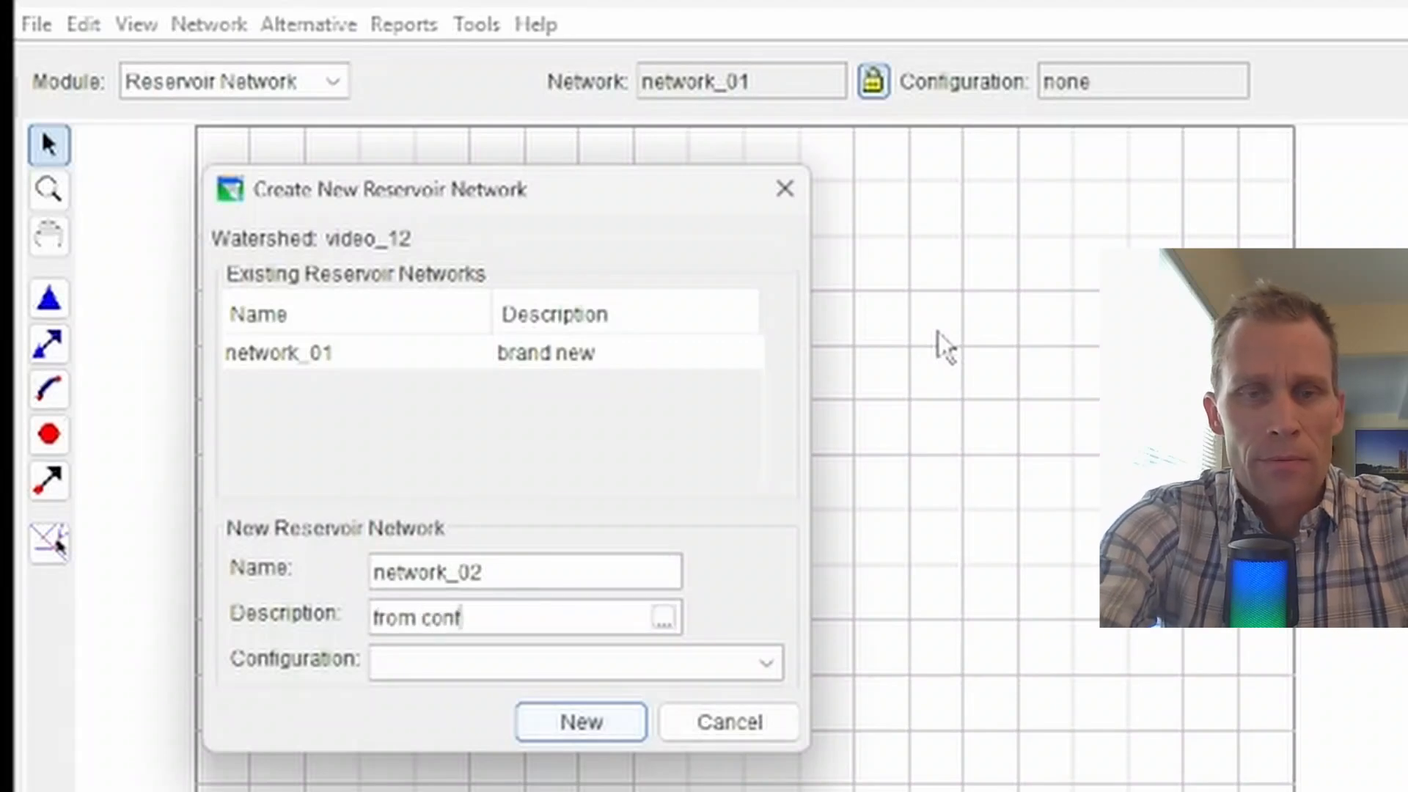
{"action": "type", "text": "iguration"}
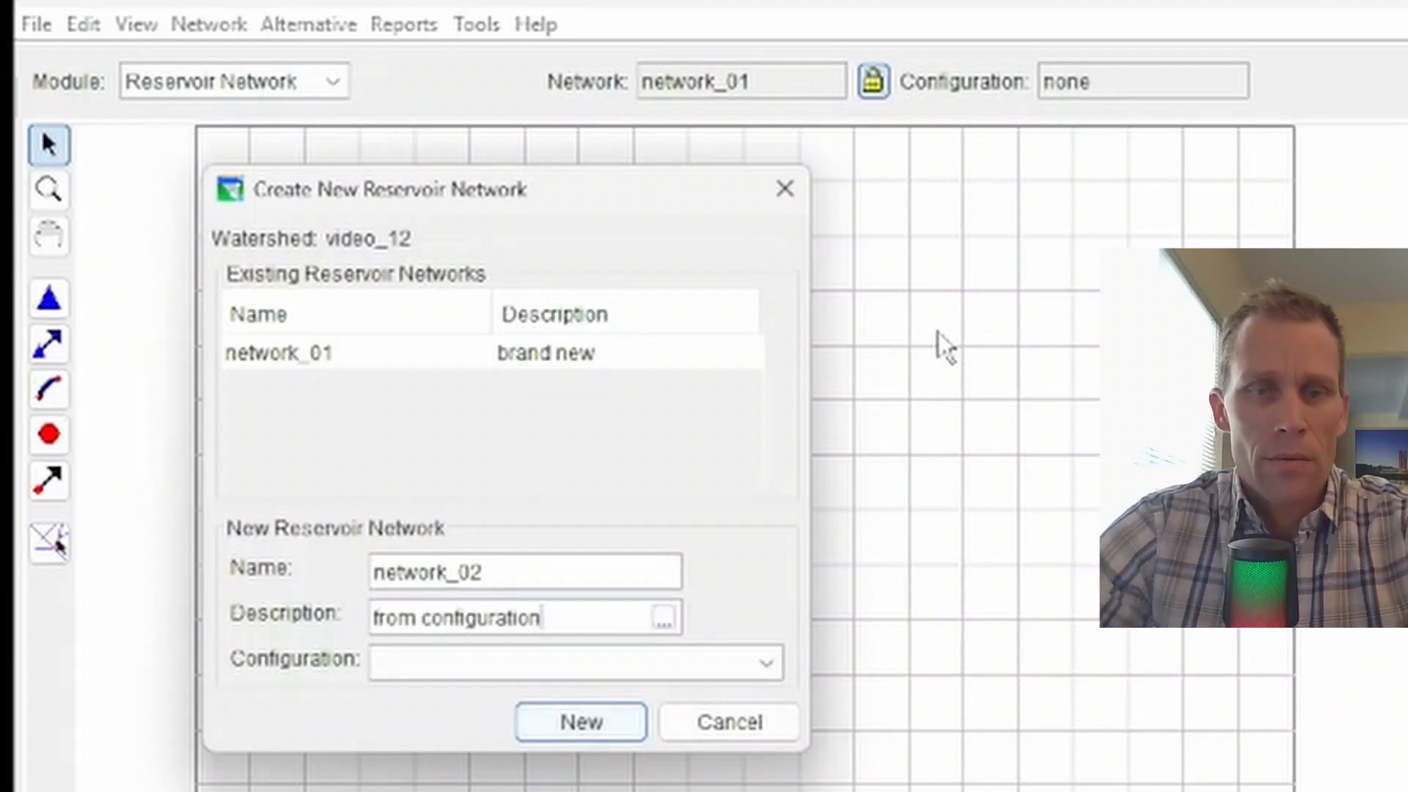
{"action": "left_click", "coordinate": [482, 672]}
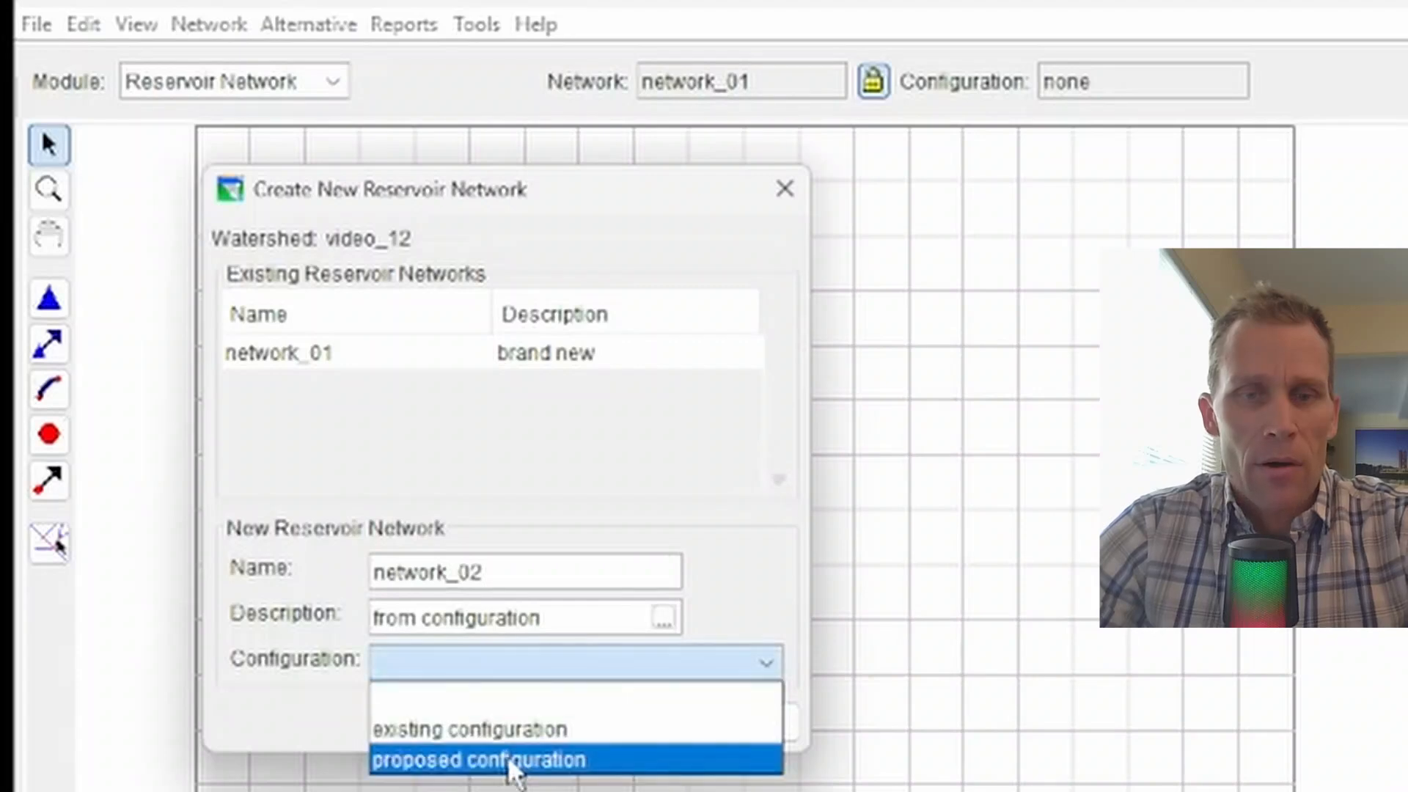
{"action": "left_click", "coordinate": [540, 731]}
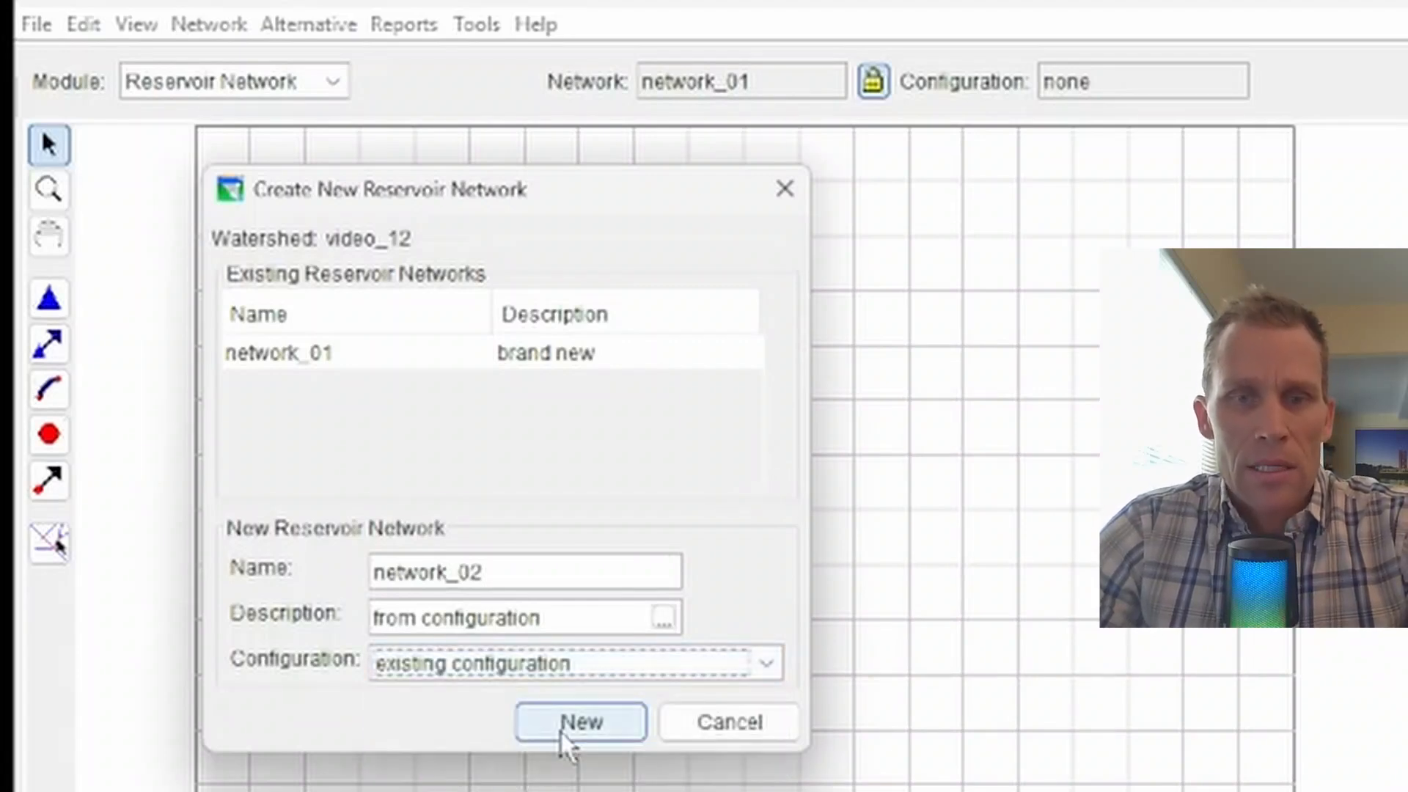
{"action": "left_click", "coordinate": [595, 726]}
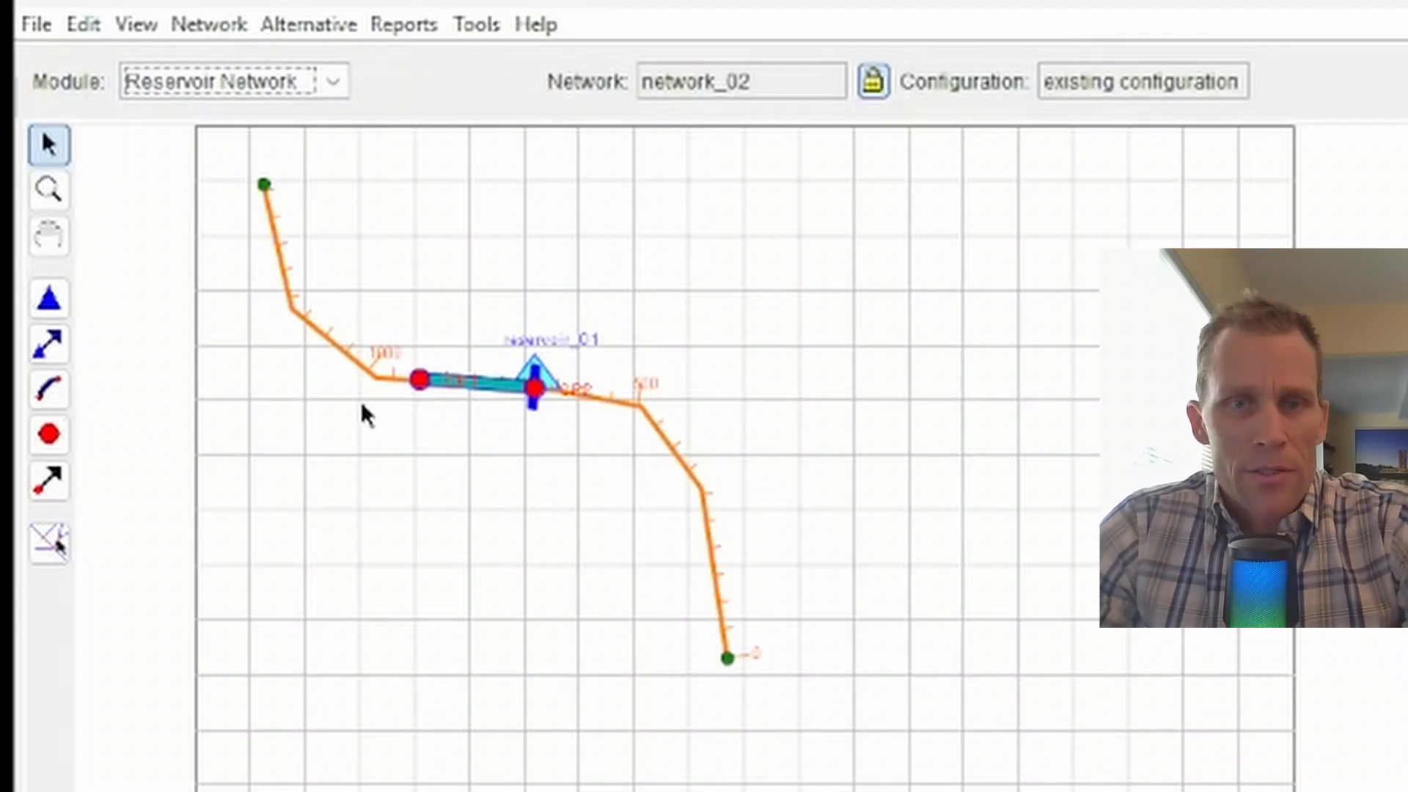
Step: Start importing a network from watershed video_12, choosing network_02 as the source
{"action": "left_click", "coordinate": [204, 22]}
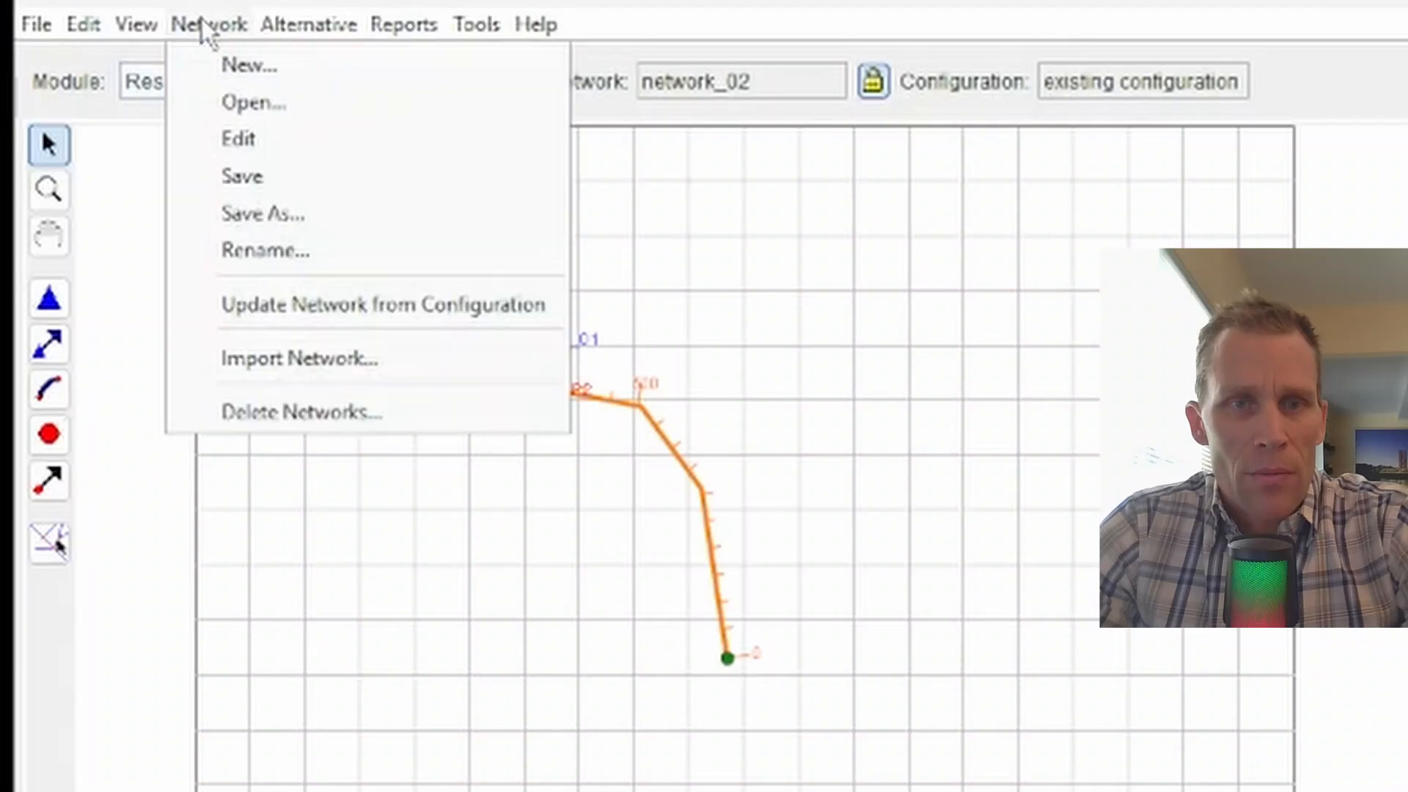
{"action": "left_click", "coordinate": [288, 361]}
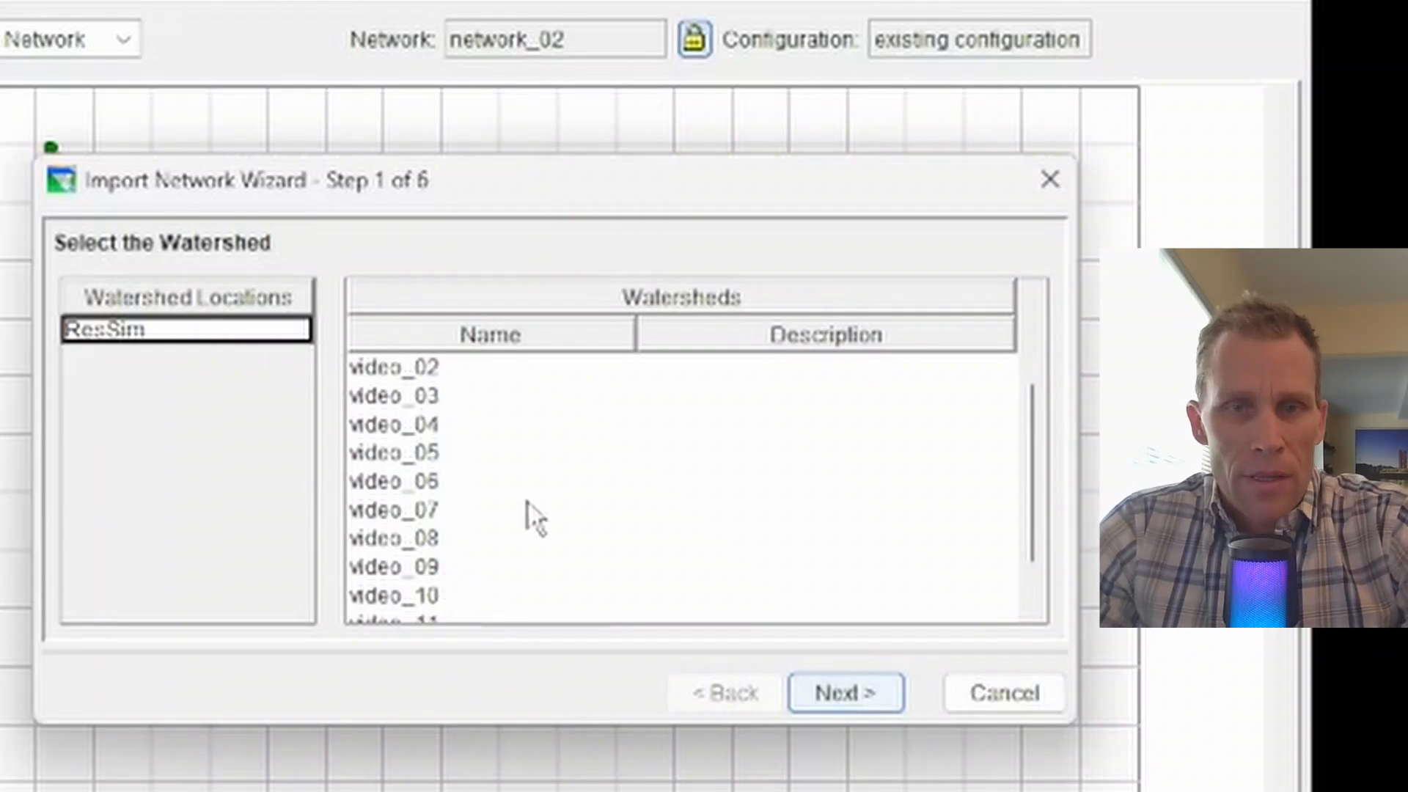
{"action": "scroll", "coordinate": [502, 468], "scroll_direction": "down", "scroll_amount": 1}
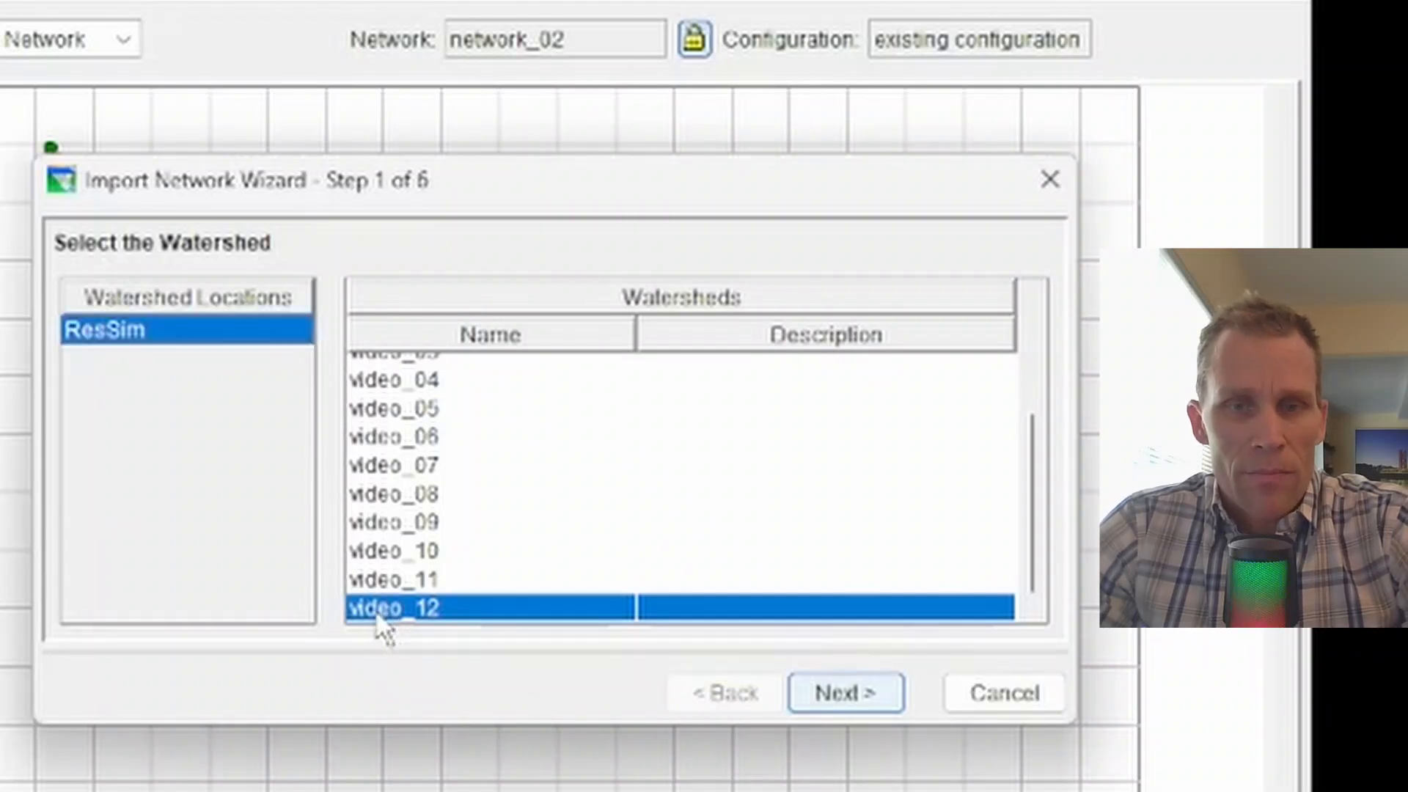
{"action": "left_click", "coordinate": [835, 694]}
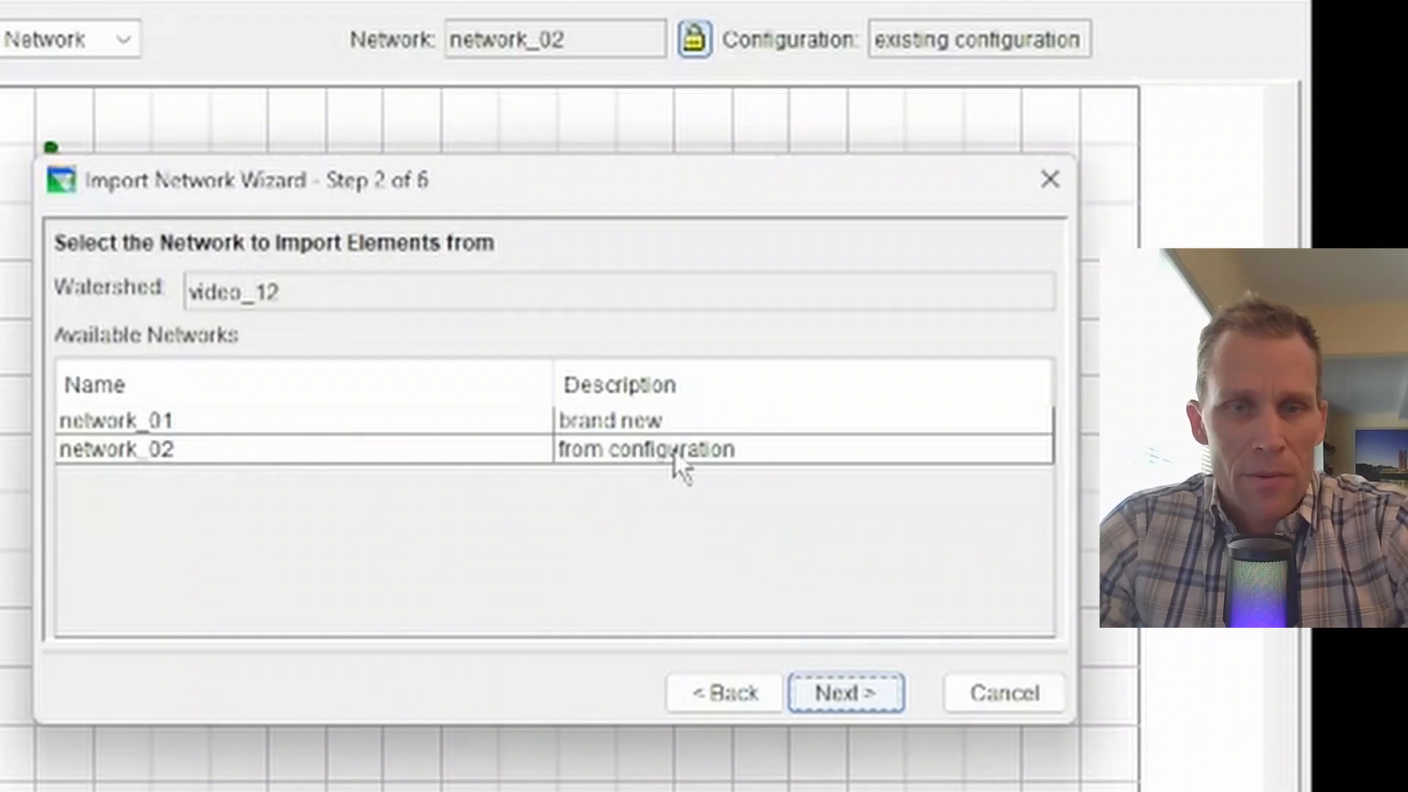
{"action": "left_click", "coordinate": [107, 451]}
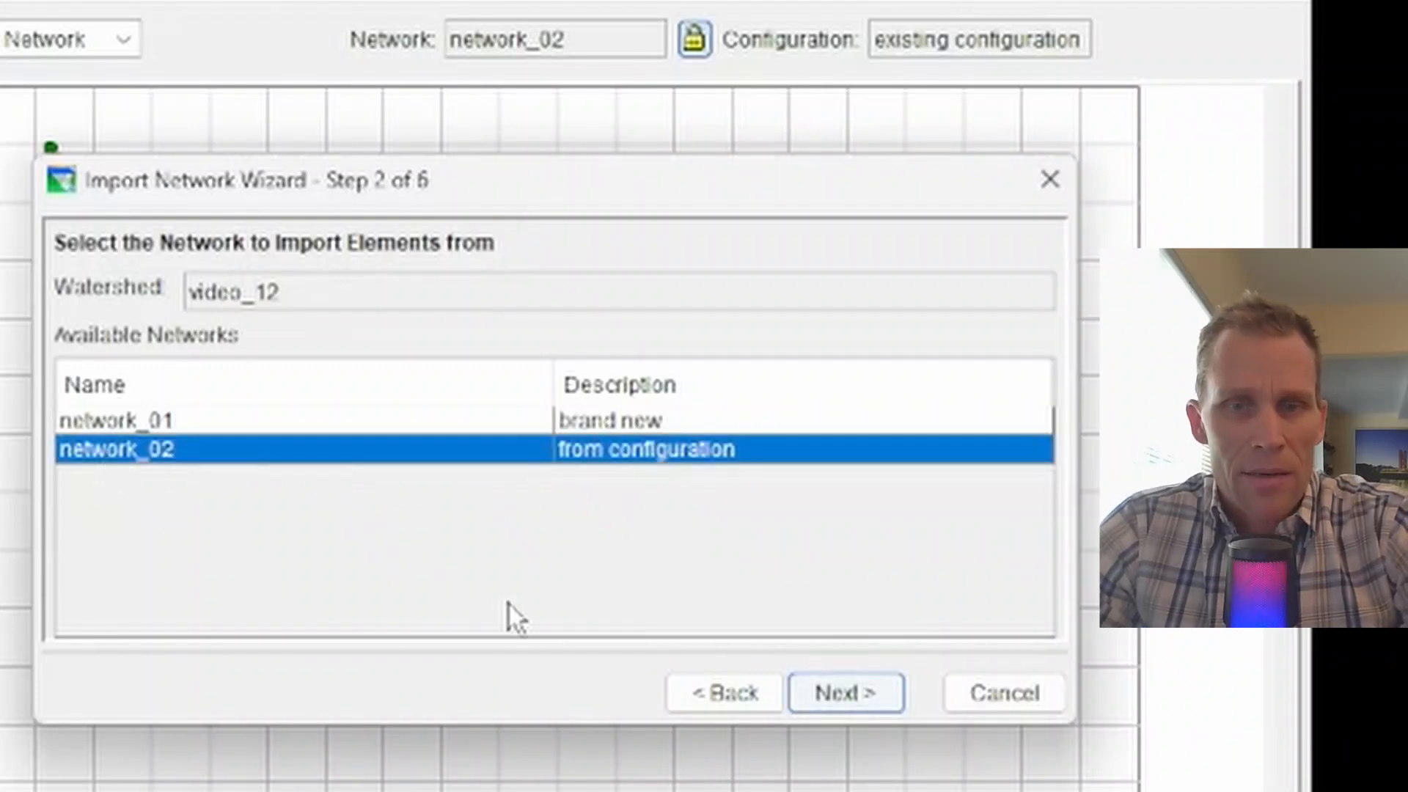
{"action": "left_click", "coordinate": [846, 694]}
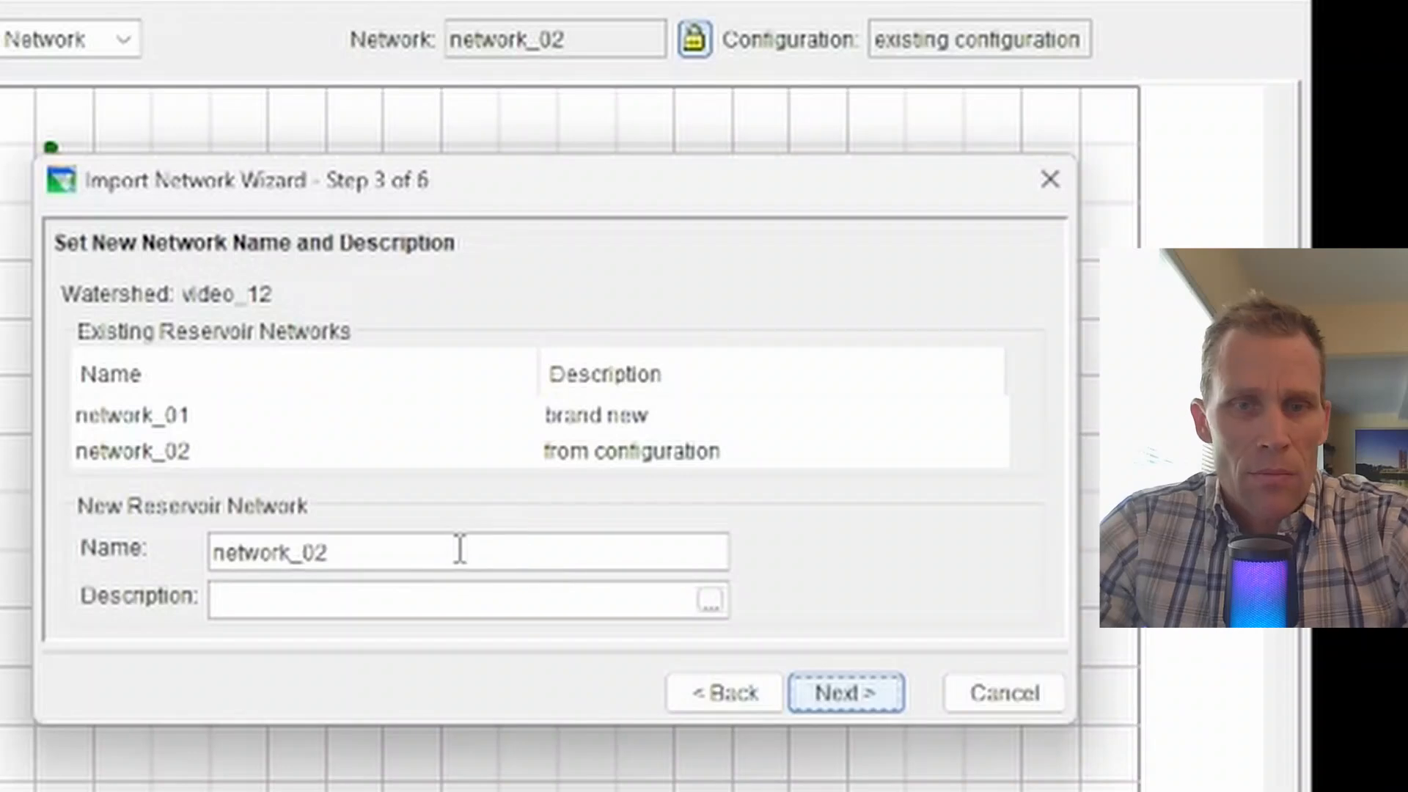
Step: Name the imported network network_03 with description 'imported'
{"action": "left_click_drag", "start_coordinate": [460, 551], "coordinate": [211, 551]}
{"action": "left_click", "coordinate": [212, 552]}
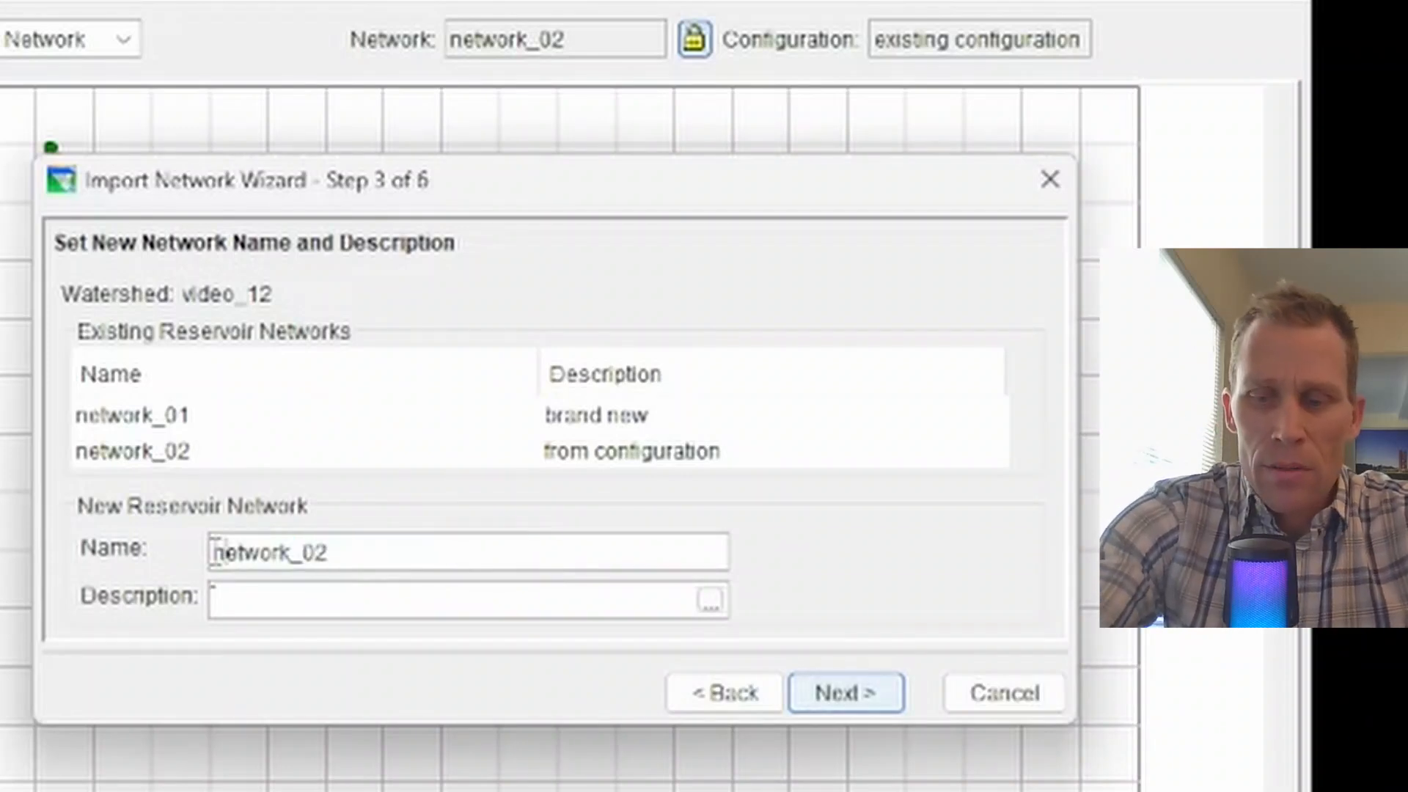
{"action": "key", "text": "End"}
{"action": "key", "text": "BackSpace"}
{"action": "type", "text": "3"}
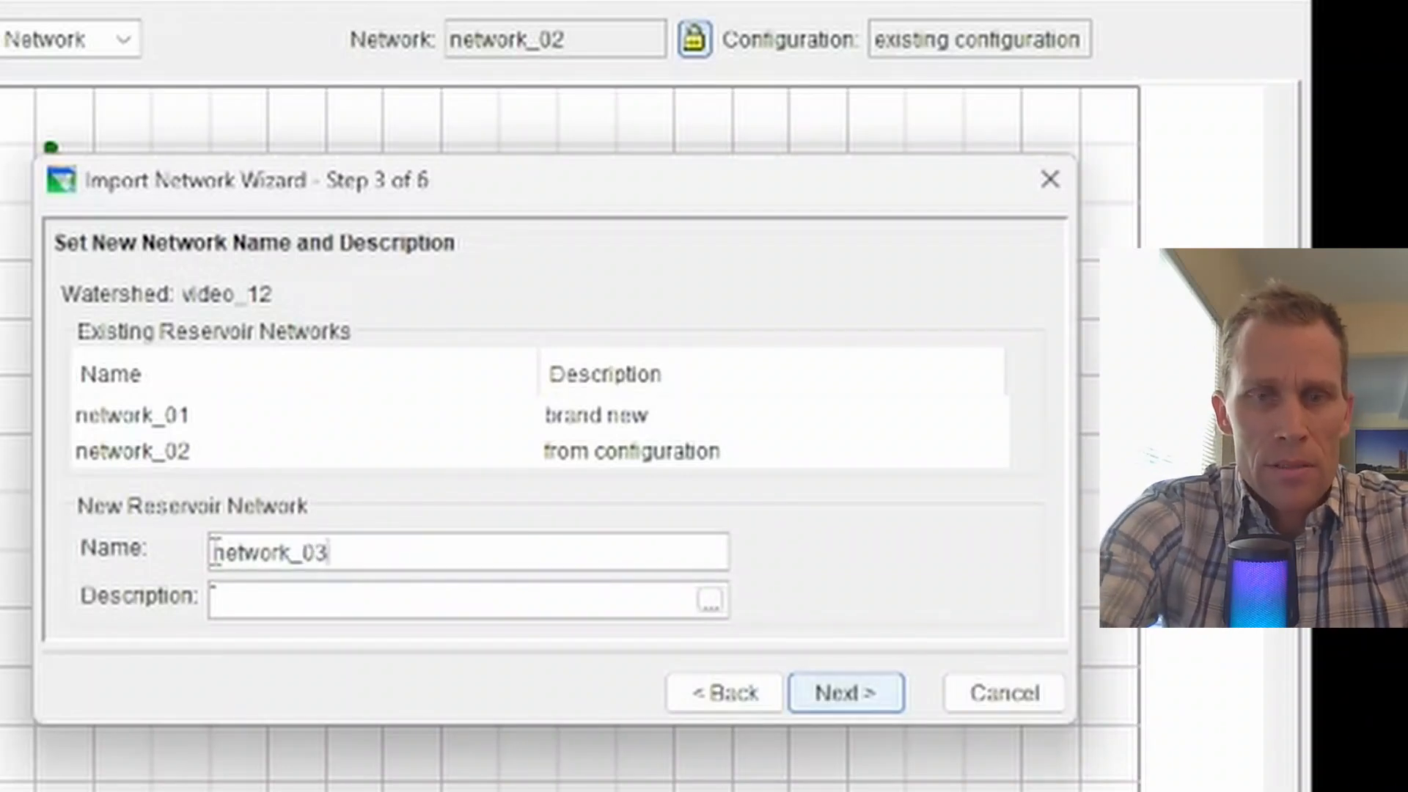
{"action": "key", "text": "Tab"}
{"action": "type", "text": "importe"}
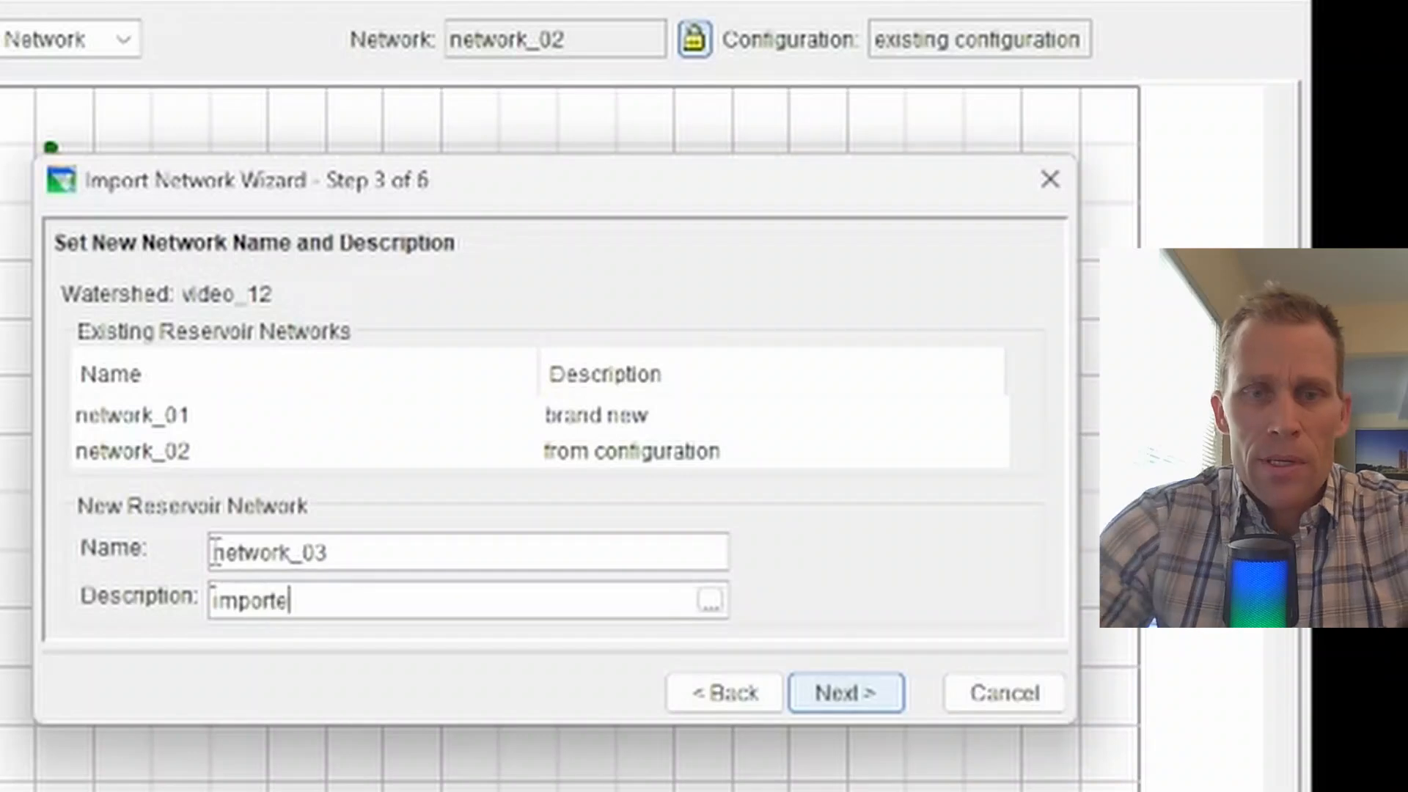
{"action": "type", "text": "d"}
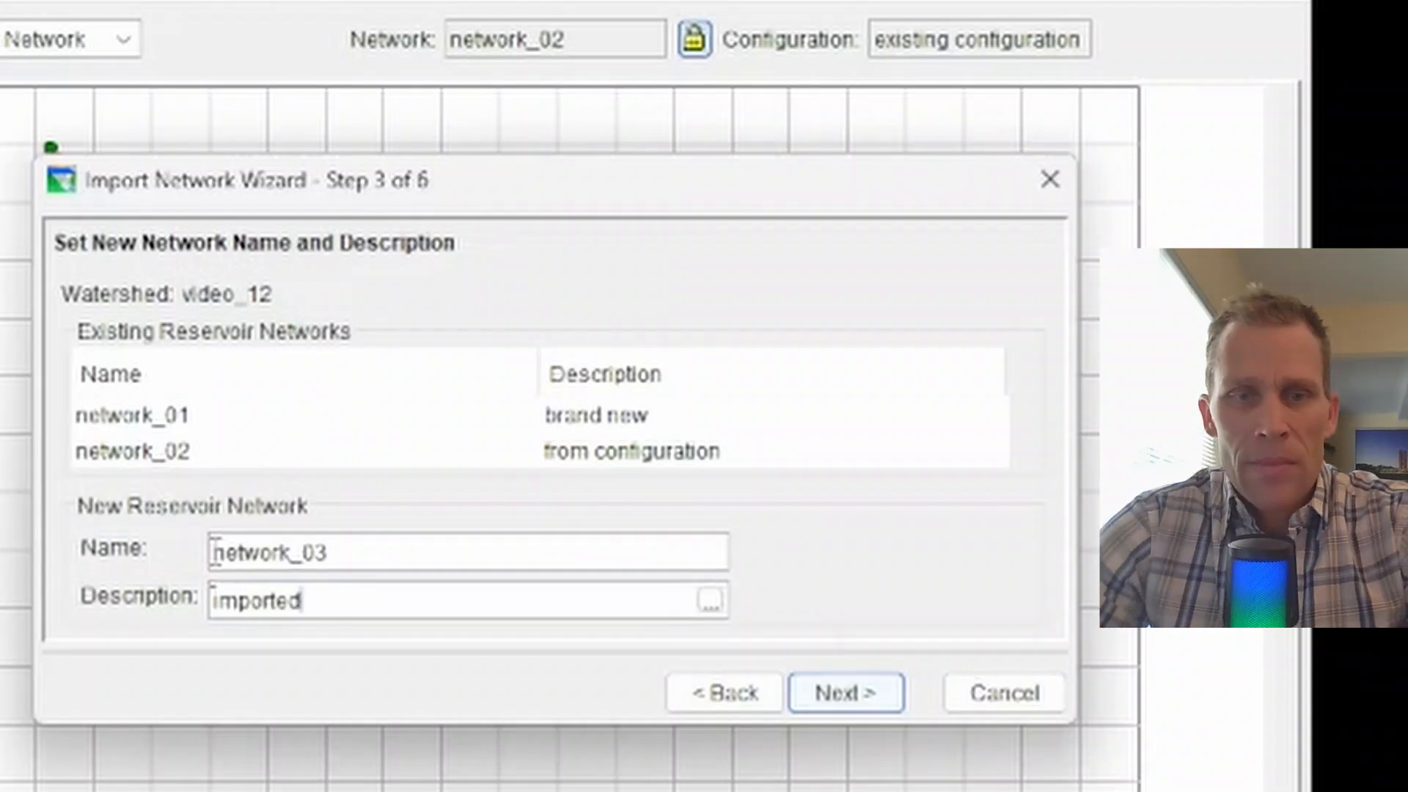
{"action": "left_click", "coordinate": [854, 697]}
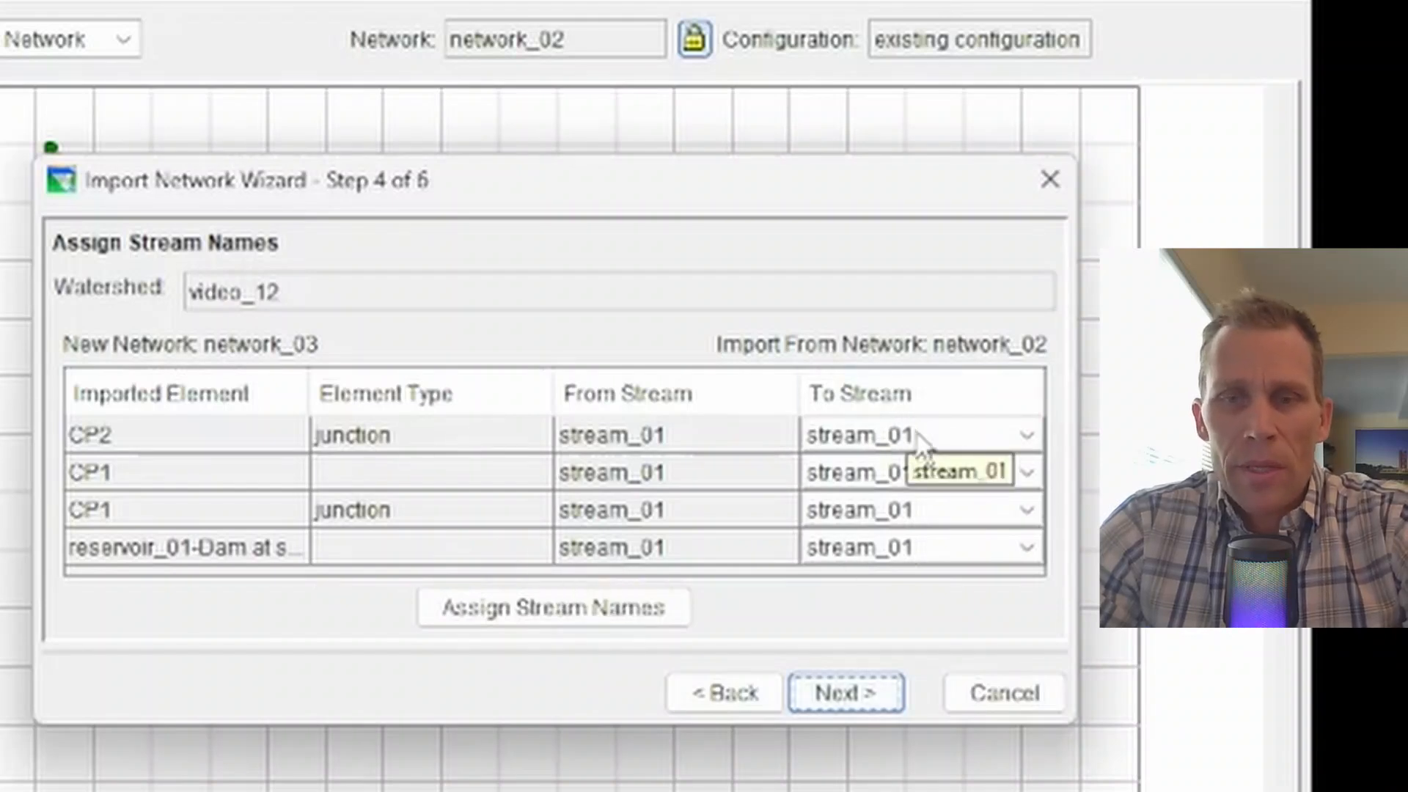
Step: Keep CP2 and the other elements mapped to stream_01 in the stream assignment
{"action": "left_click", "coordinate": [1018, 438]}
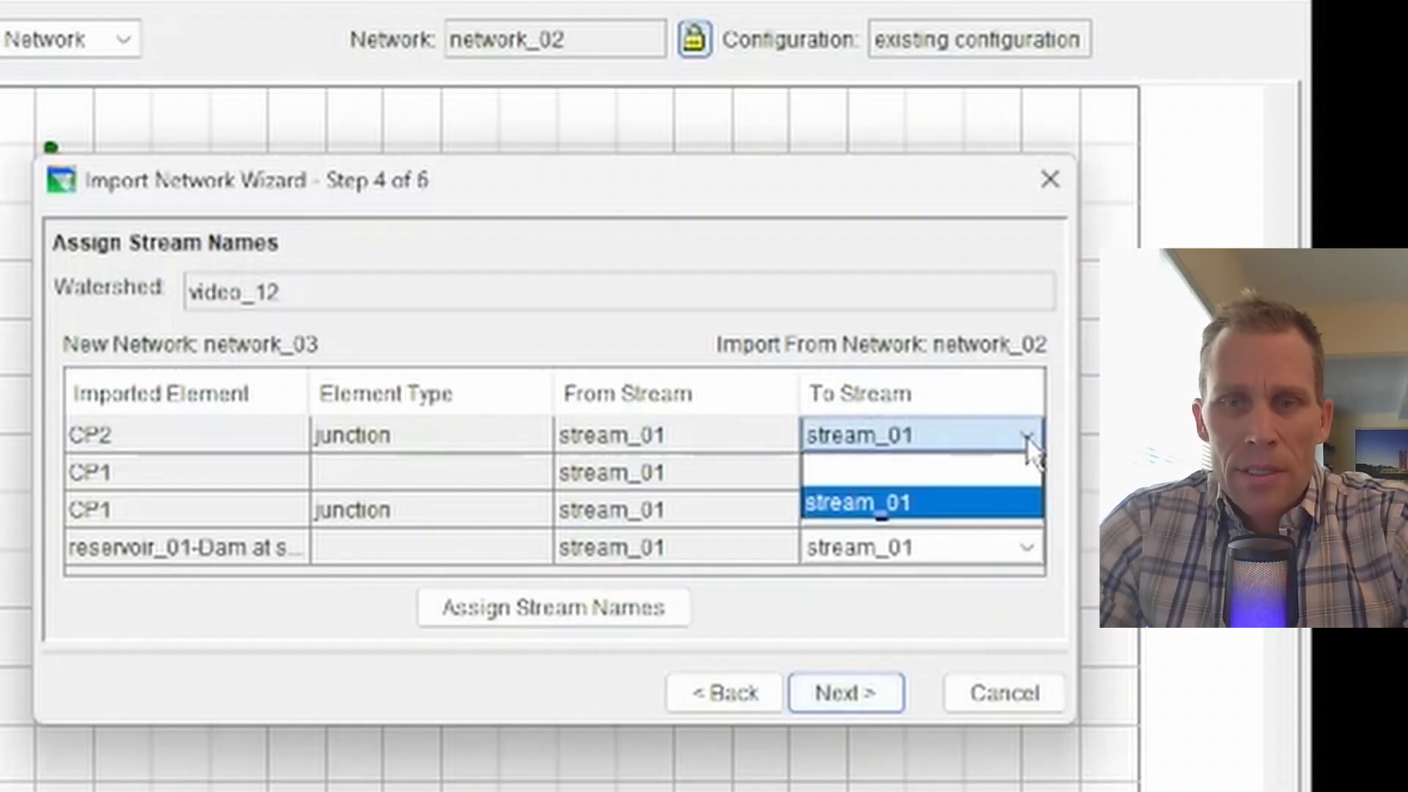
{"action": "left_click", "coordinate": [980, 497]}
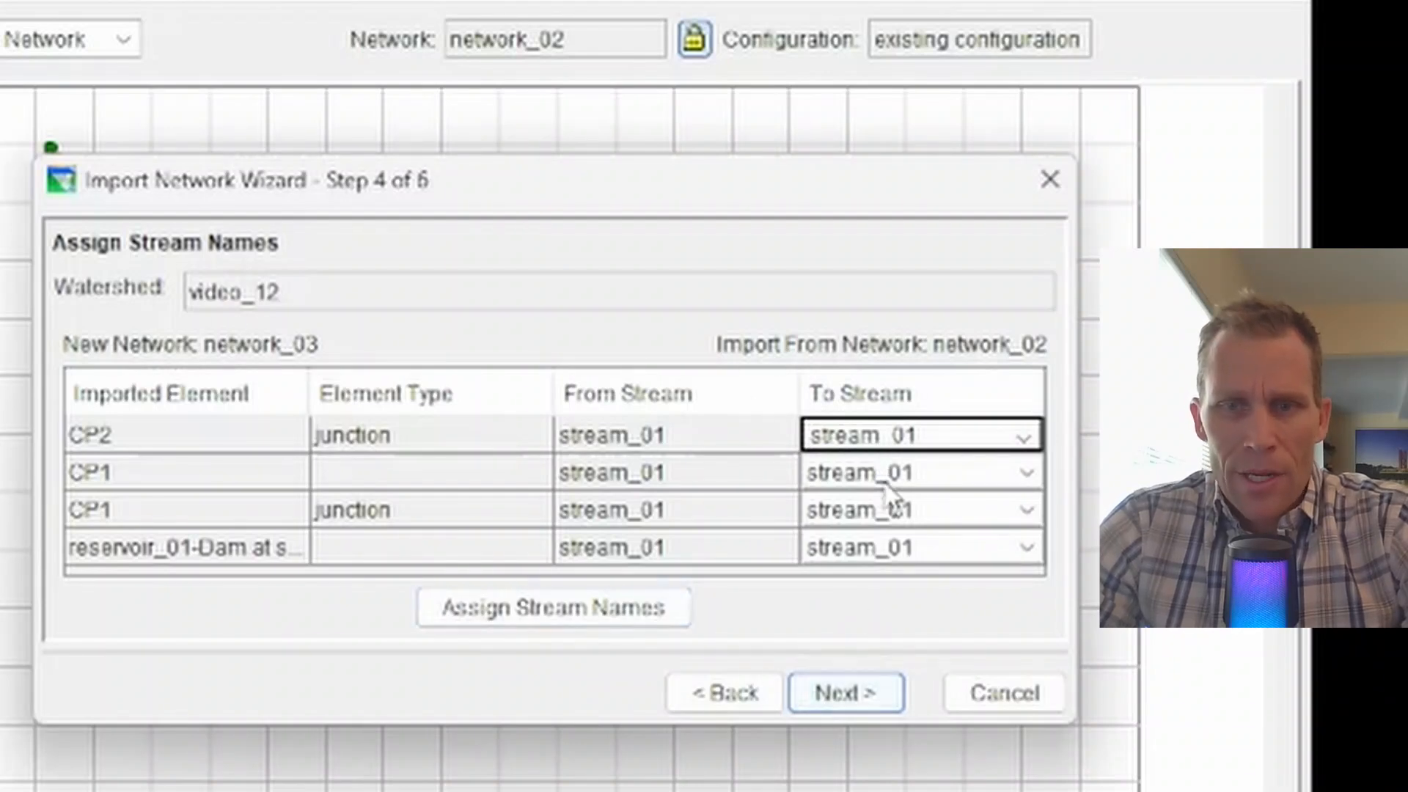
{"action": "left_click", "coordinate": [869, 582]}
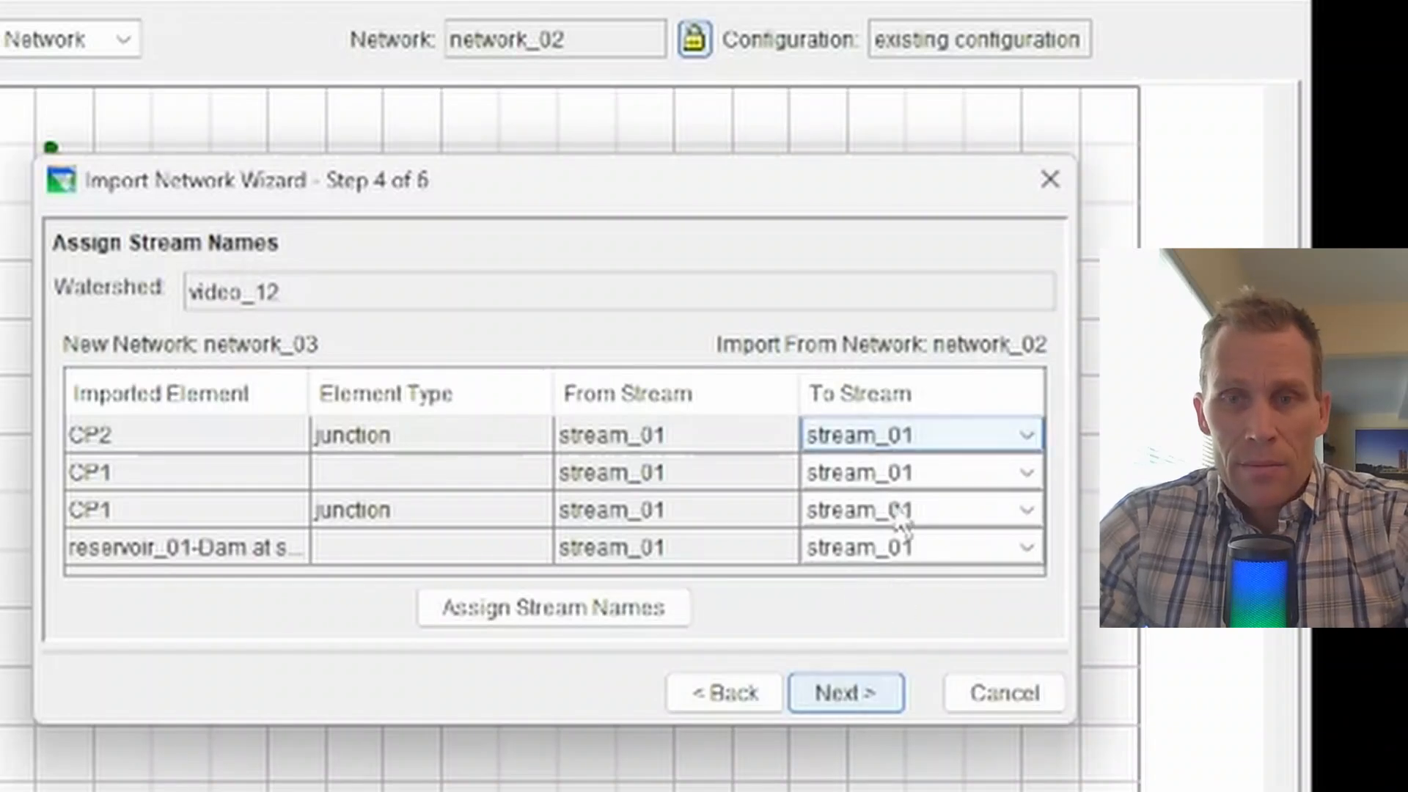
{"action": "left_click", "coordinate": [945, 440]}
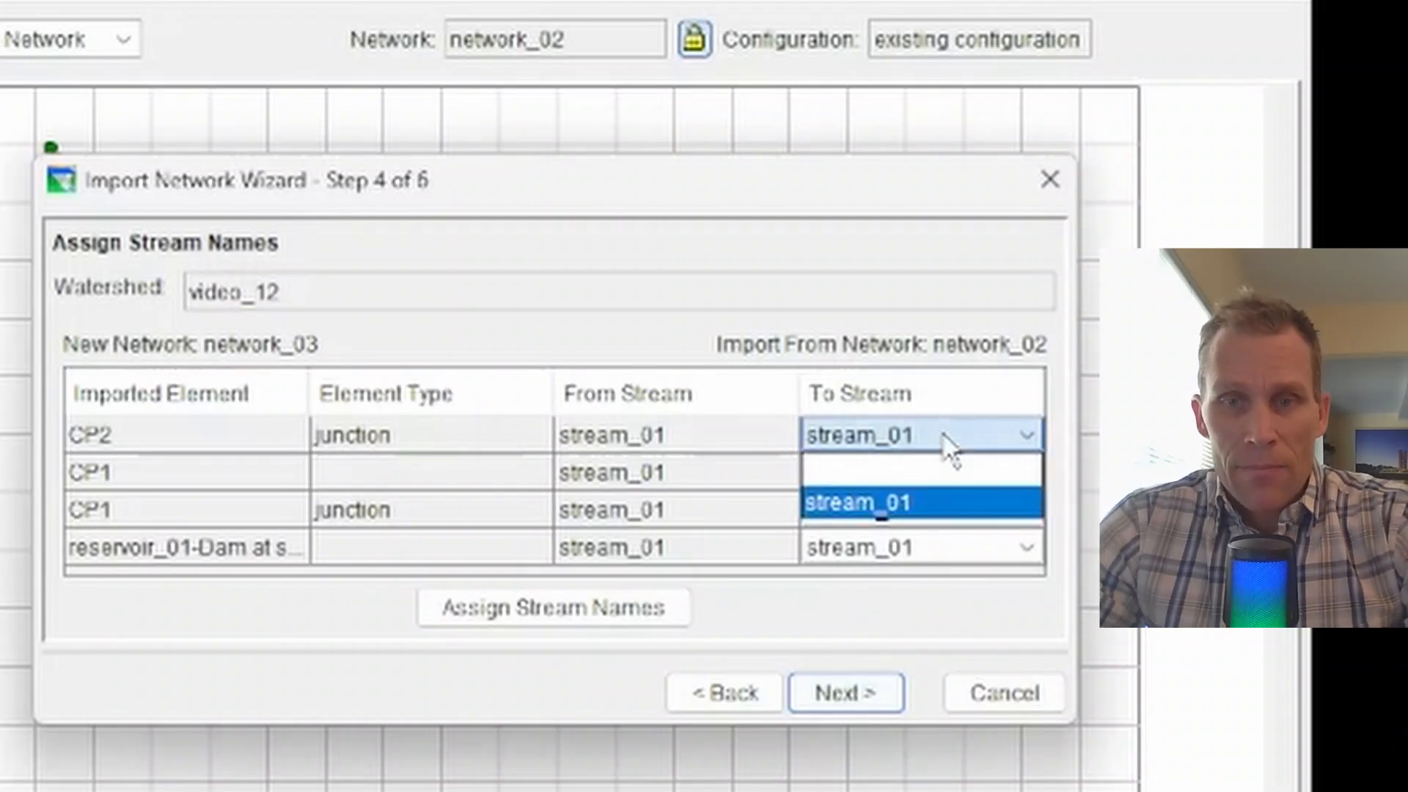
{"action": "left_click", "coordinate": [943, 503]}
{"action": "left_click", "coordinate": [850, 696]}
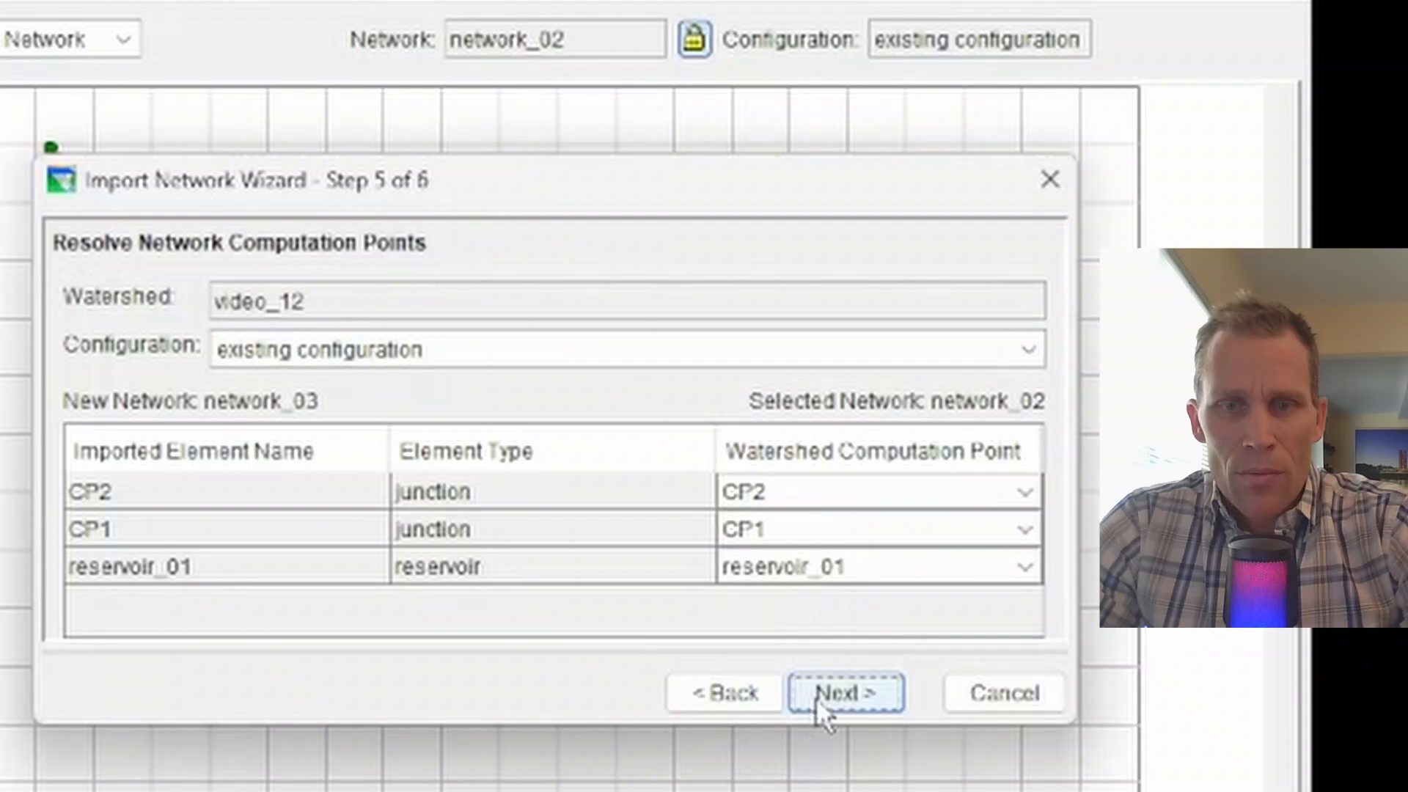
Step: Review the import summary, finish the wizard, and confirm creating network_03 from network_02's elements
{"action": "left_click", "coordinate": [836, 693]}
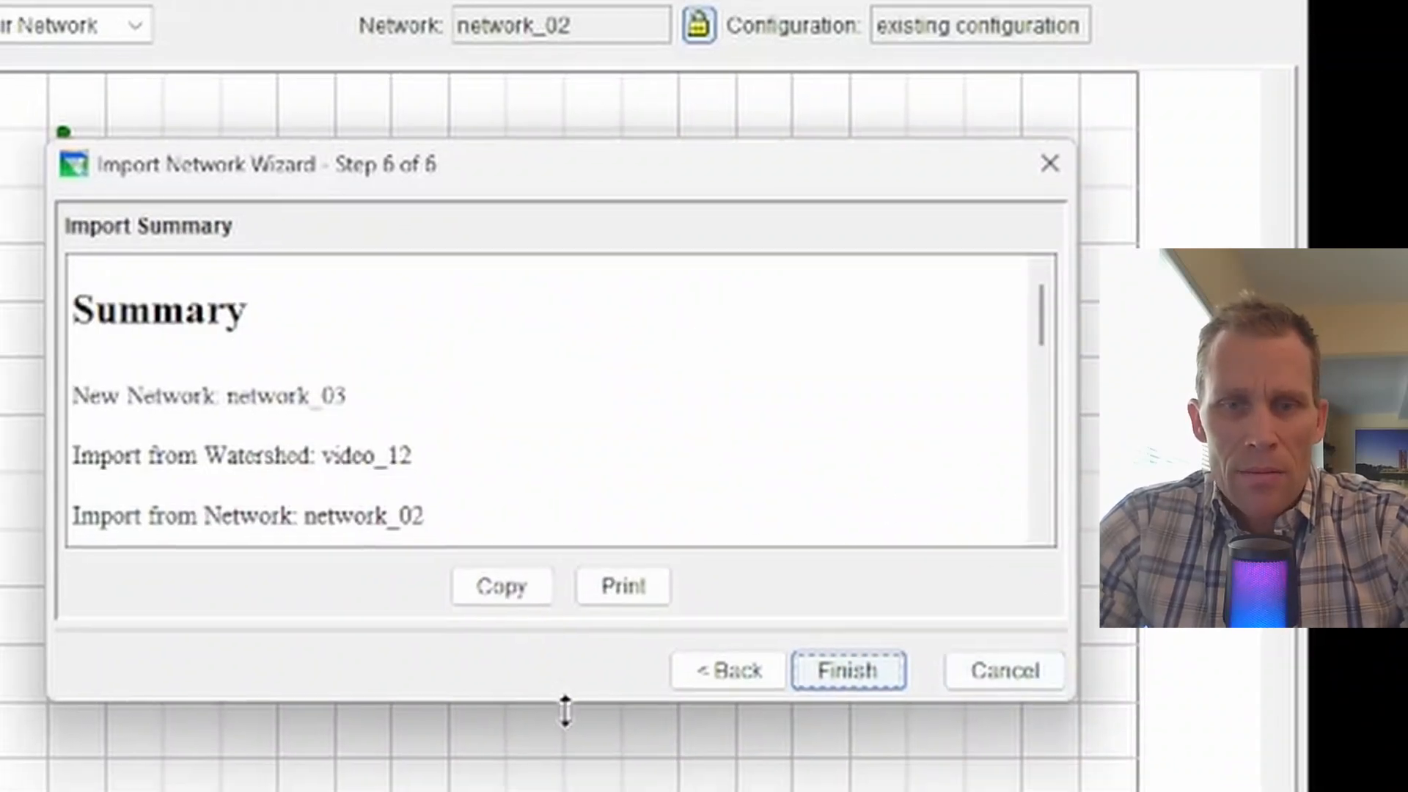
{"action": "left_click_drag", "start_coordinate": [563, 727], "coordinate": [567, 775]}
{"action": "left_click_drag", "start_coordinate": [596, 658], "coordinate": [638, 786]}
{"action": "scroll", "coordinate": [668, 305], "scroll_direction": "down", "scroll_amount": 5}
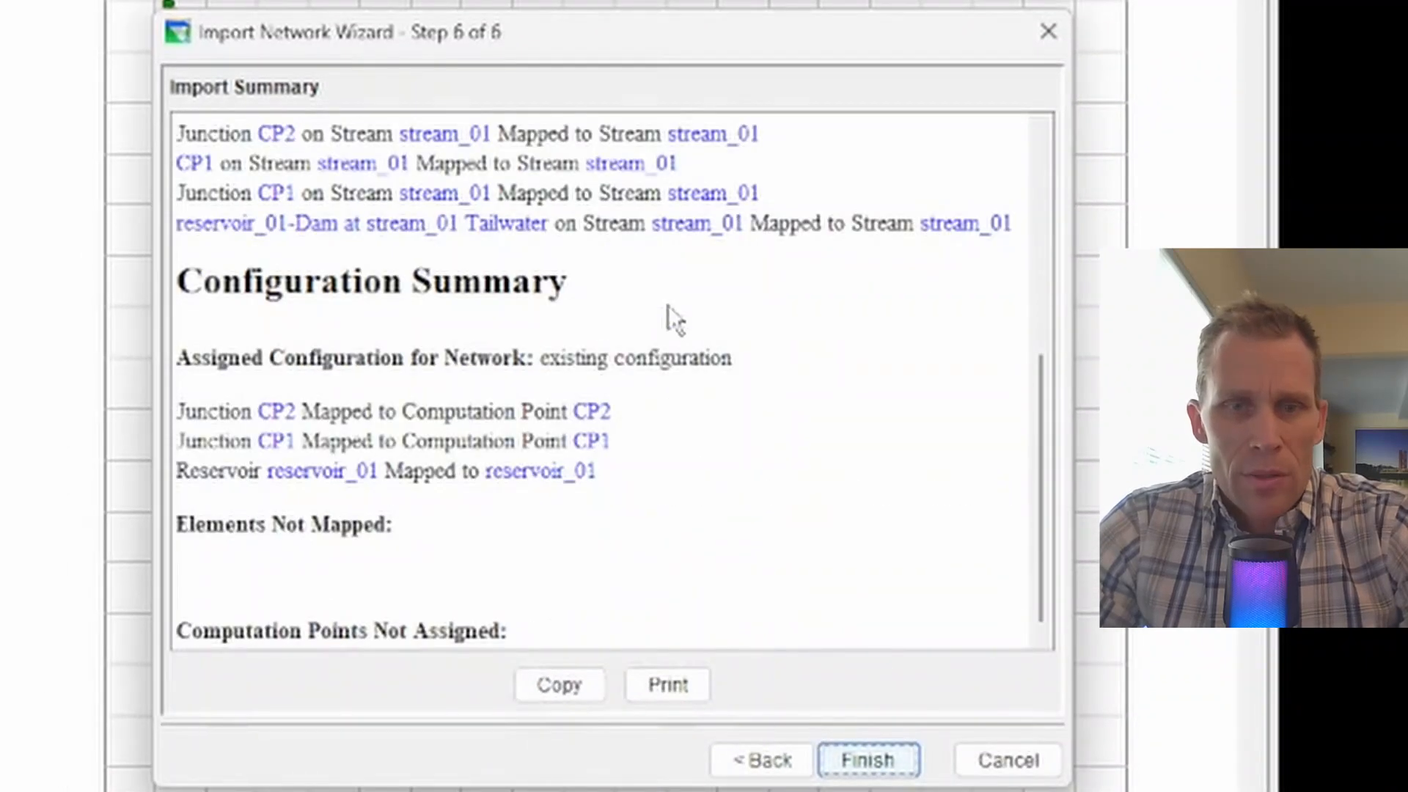
{"action": "scroll", "coordinate": [415, 224], "scroll_direction": "up", "scroll_amount": 2}
{"action": "scroll", "coordinate": [272, 382], "scroll_direction": "down", "scroll_amount": 2}
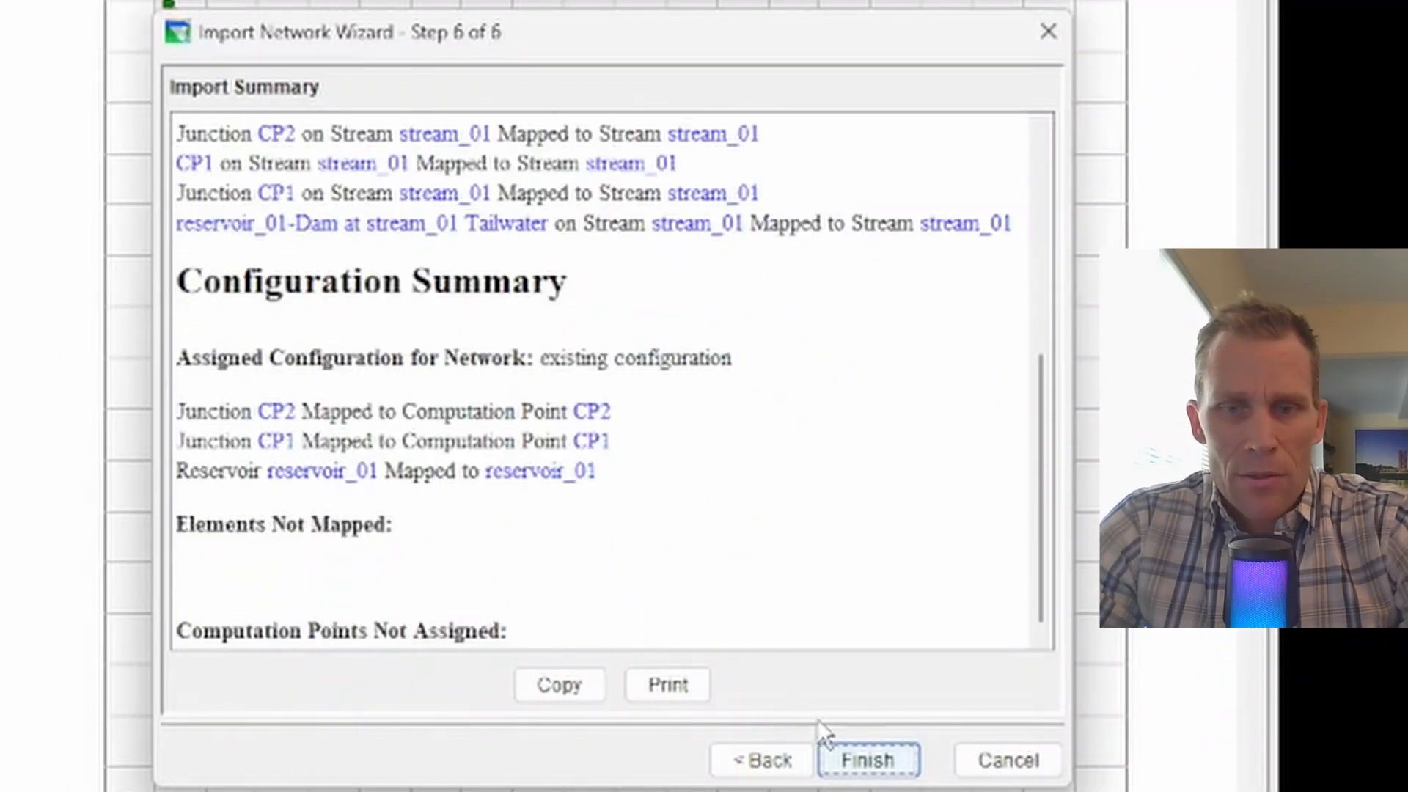
{"action": "left_click", "coordinate": [866, 763]}
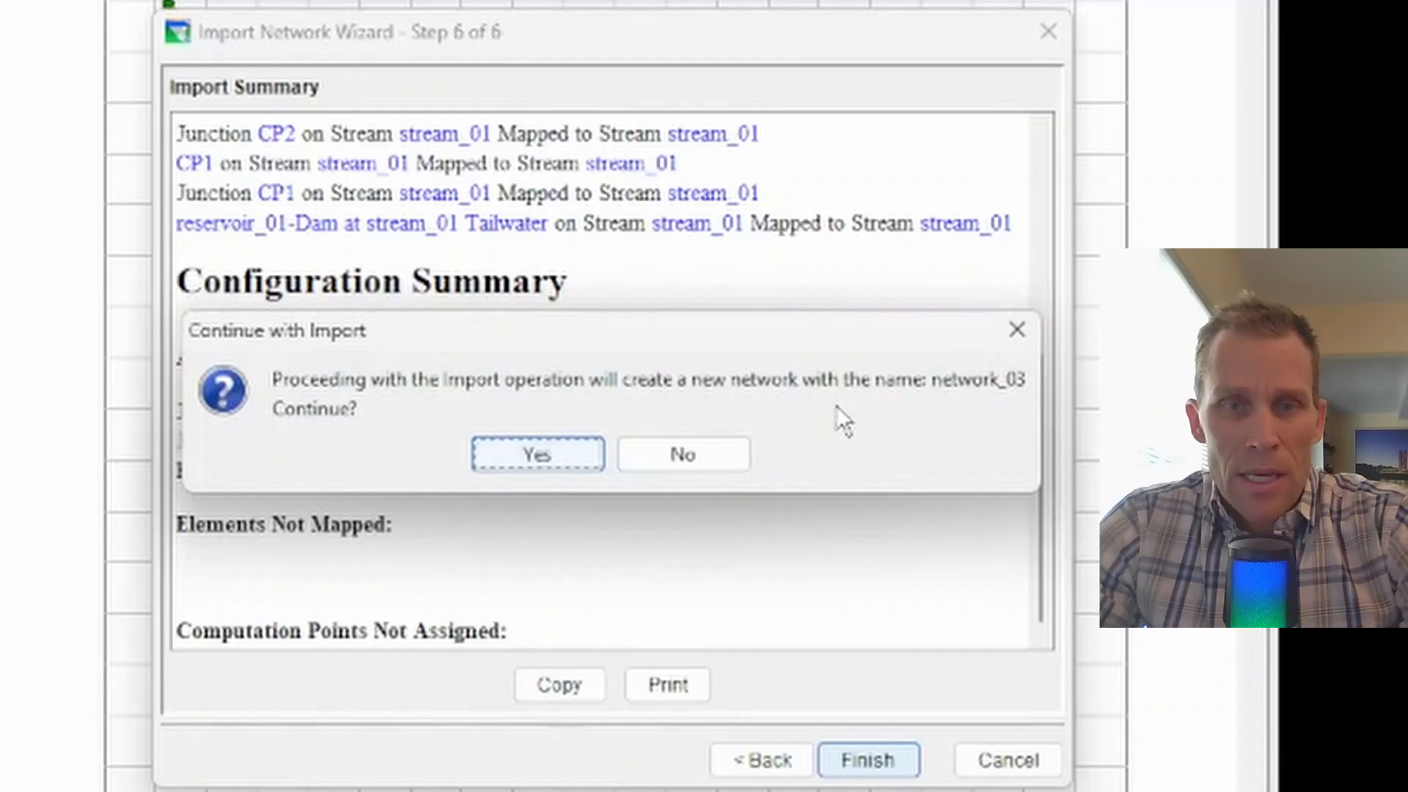
{"action": "left_click", "coordinate": [516, 456]}
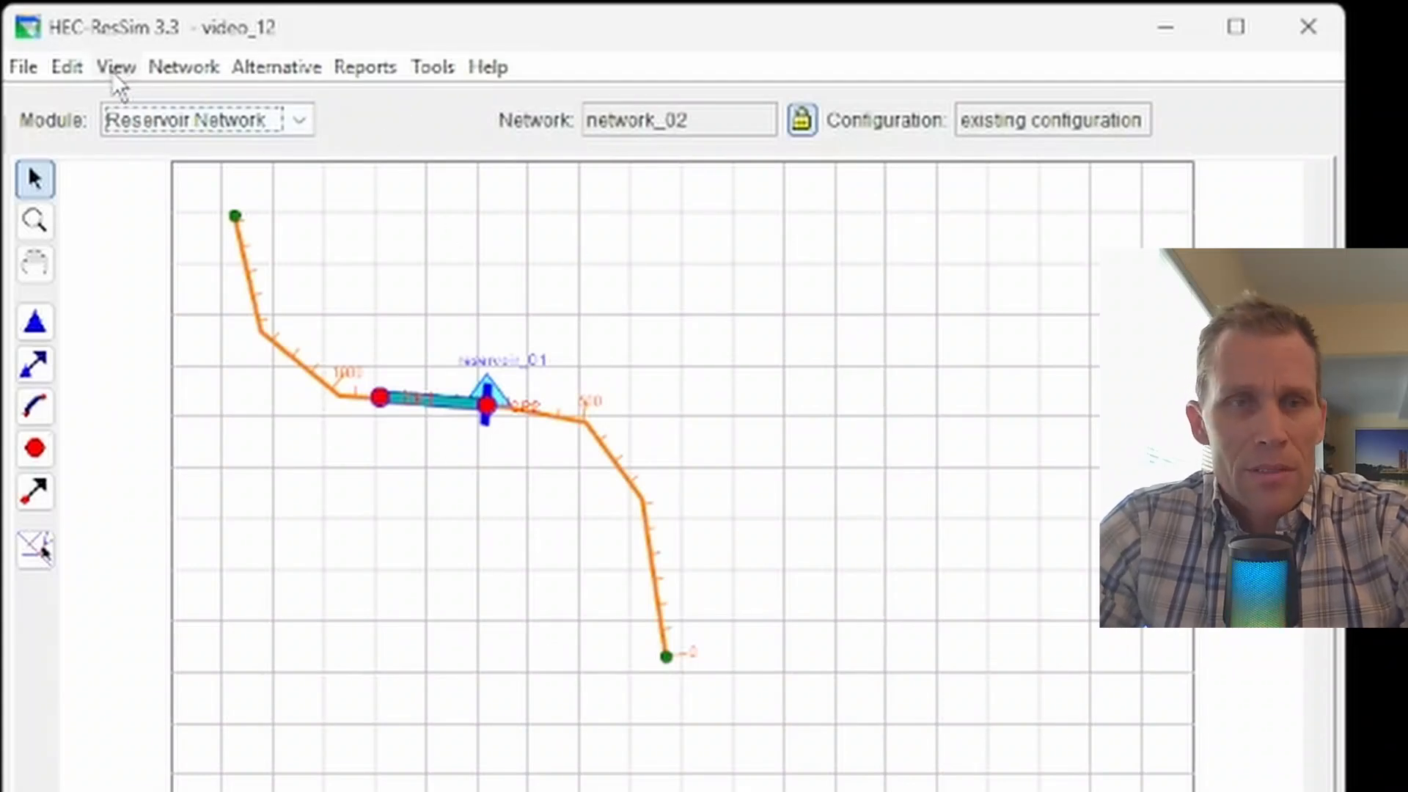
Step: Save changes to network_02, then open network_03 showing reservoir_01 on stream_01
{"action": "left_click", "coordinate": [184, 67]}
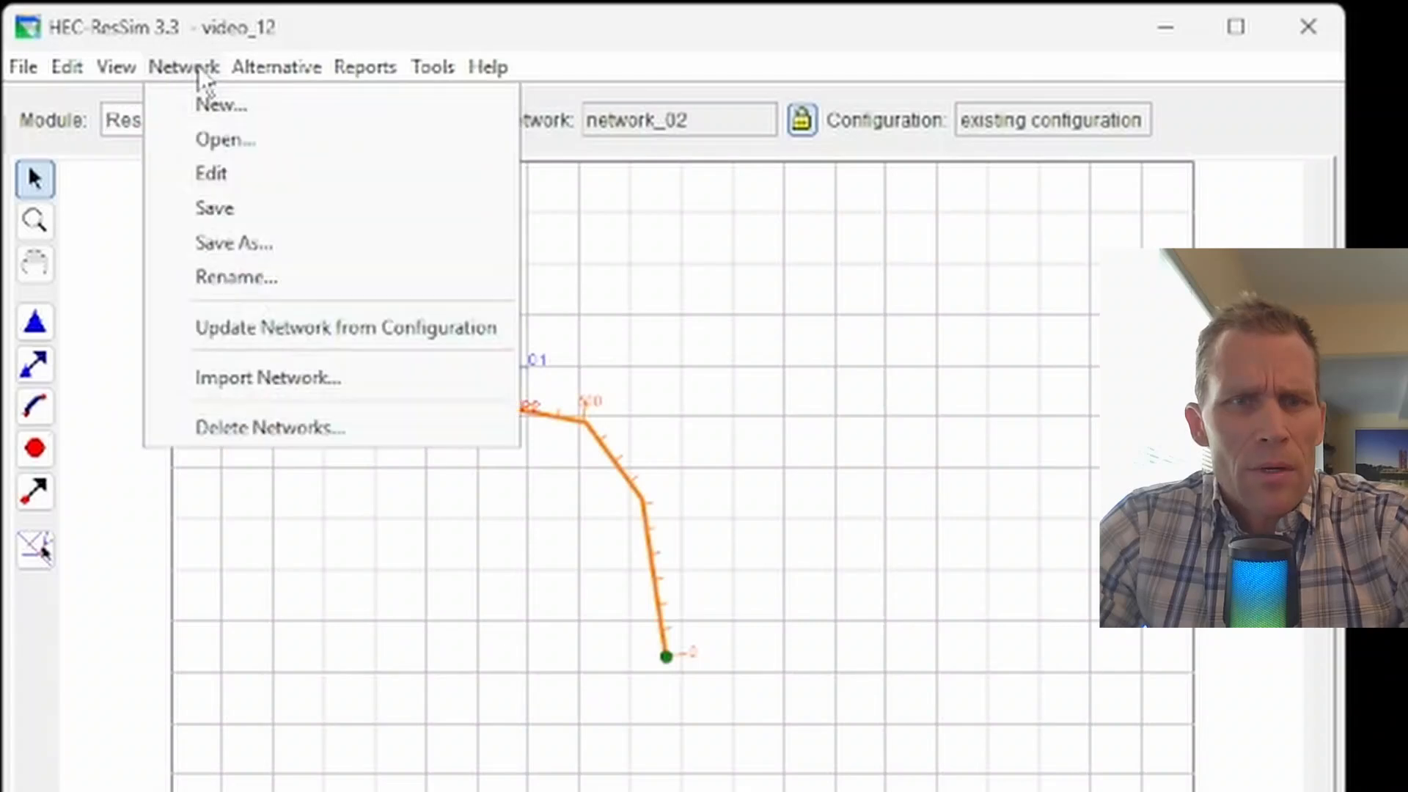
{"action": "left_click", "coordinate": [223, 140]}
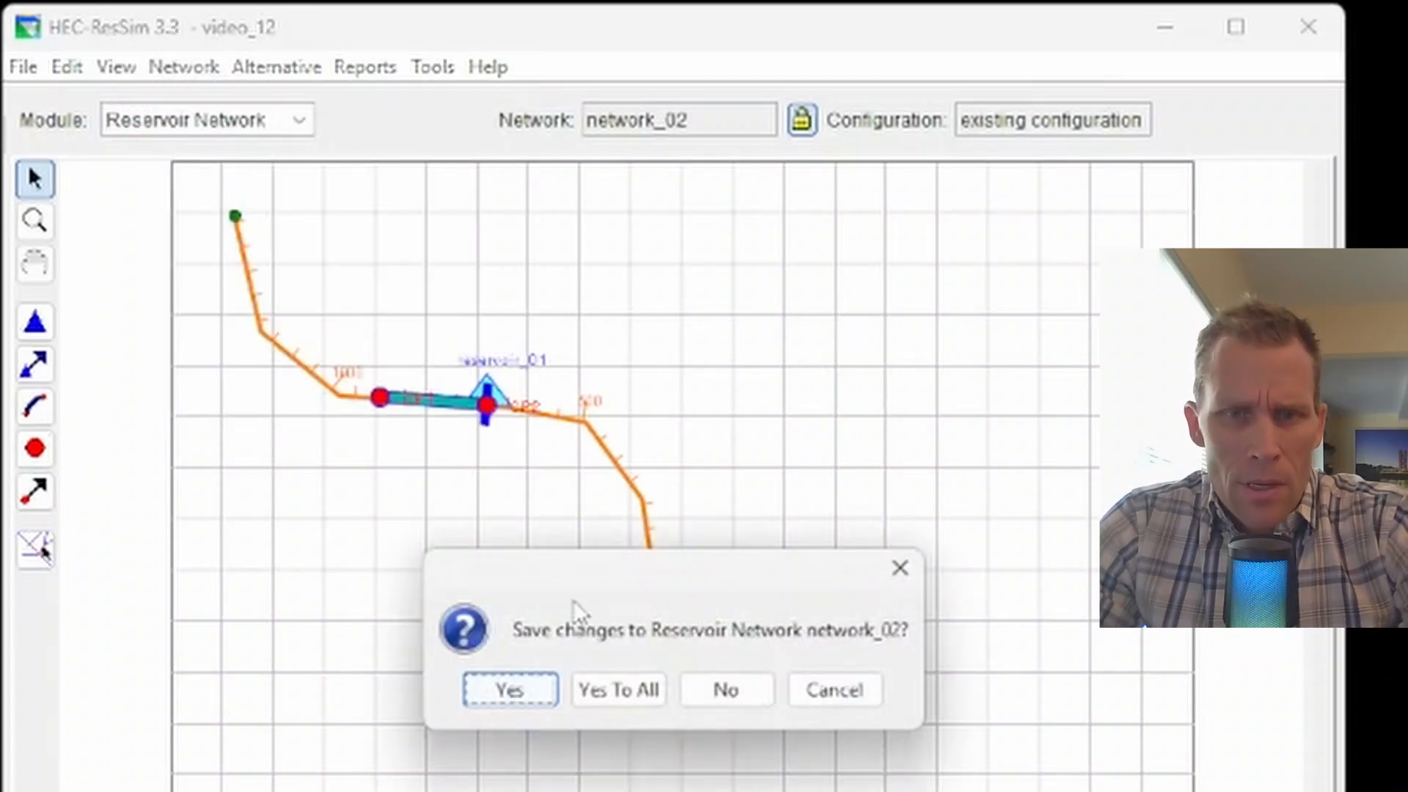
{"action": "left_click", "coordinate": [528, 690]}
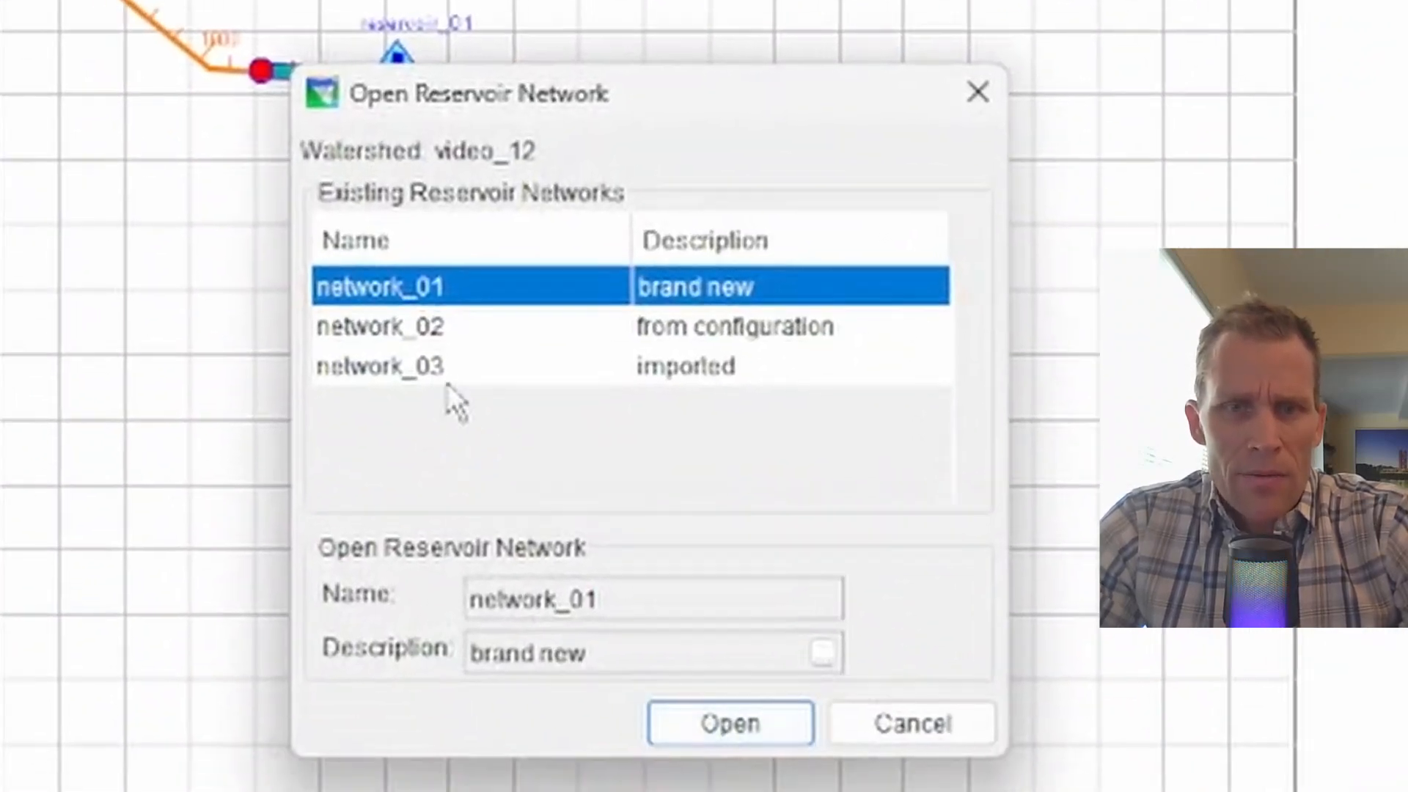
{"action": "left_click", "coordinate": [486, 522]}
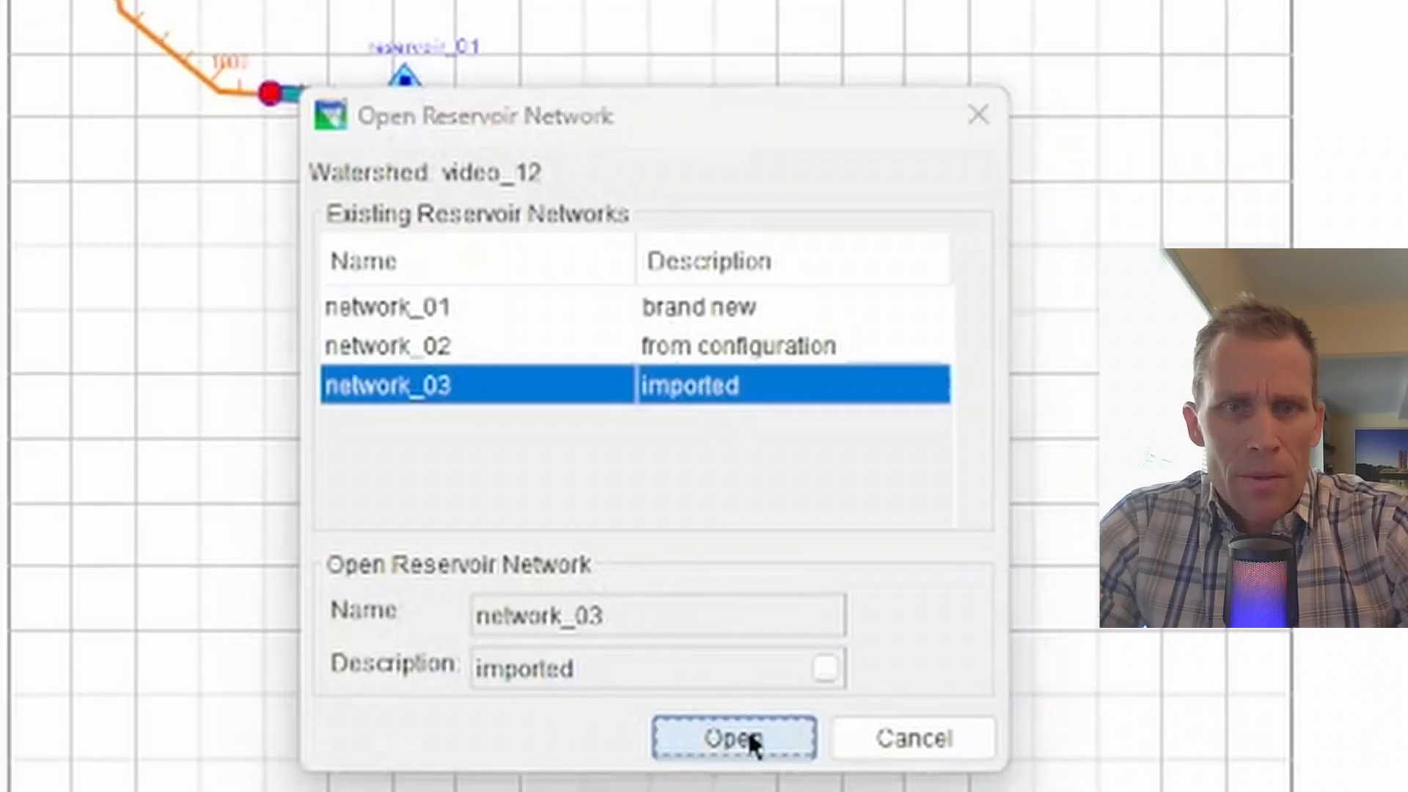
{"action": "left_click", "coordinate": [741, 727]}
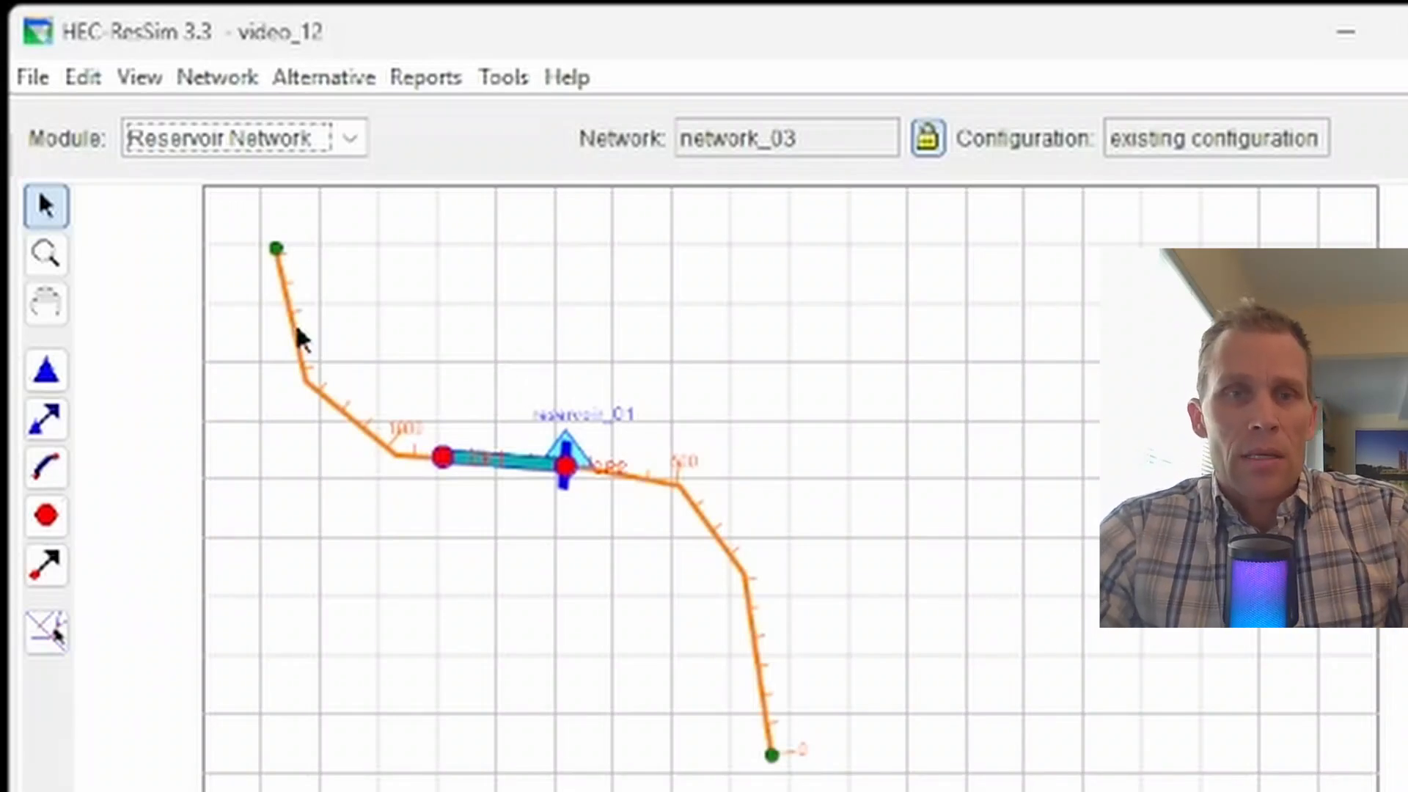
{"action": "left_click", "coordinate": [201, 137]}
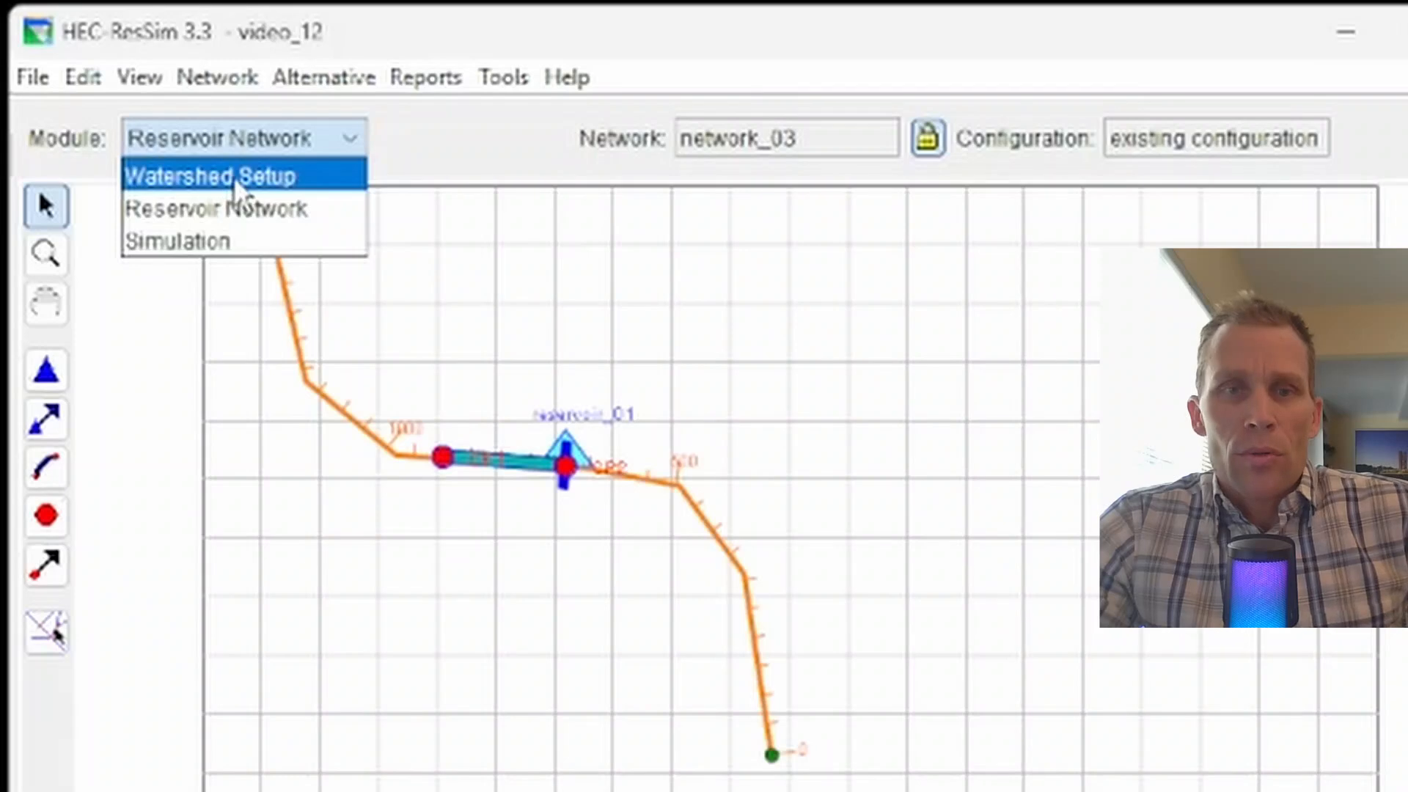
{"action": "left_click", "coordinate": [407, 146]}
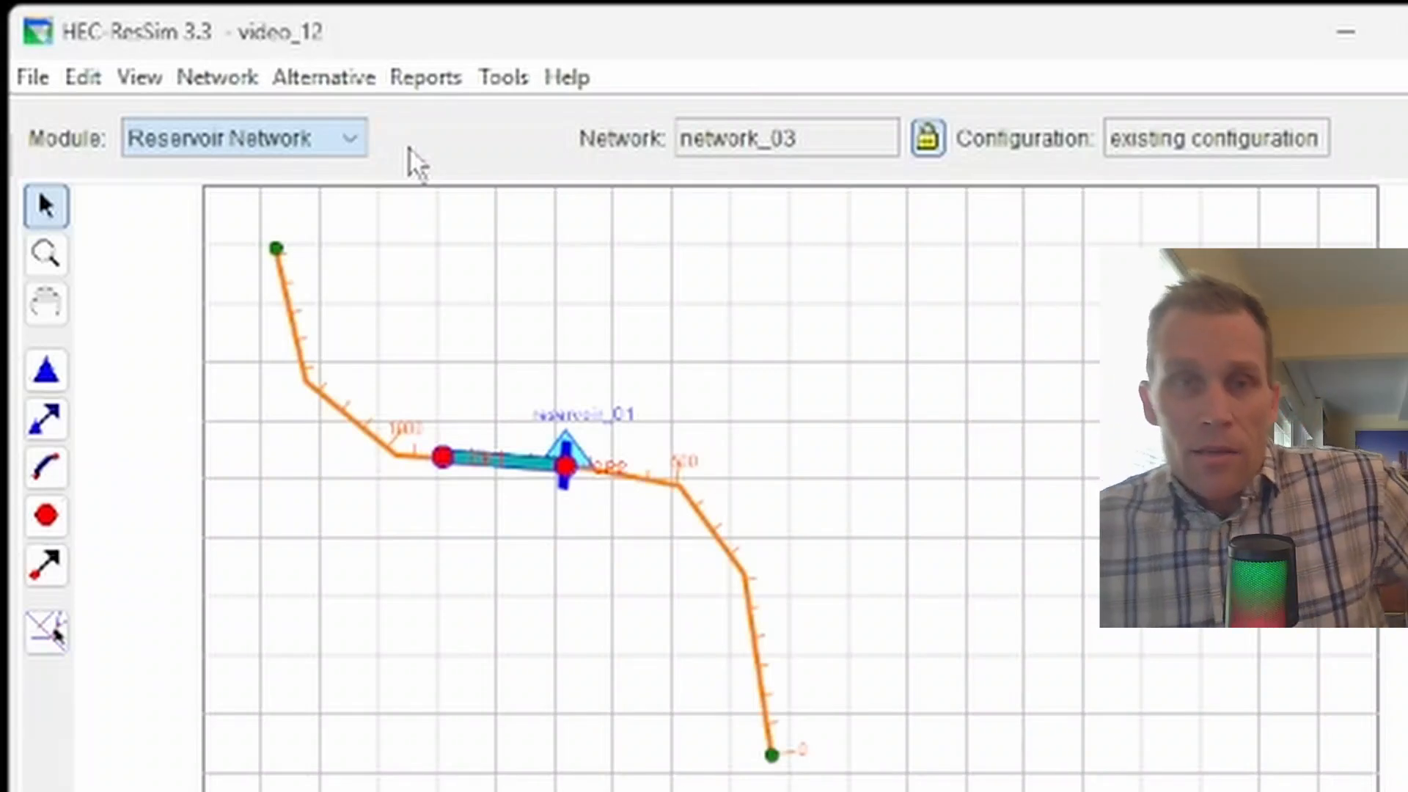
{"action": "left_click", "coordinate": [205, 138]}
{"action": "left_click", "coordinate": [283, 210]}
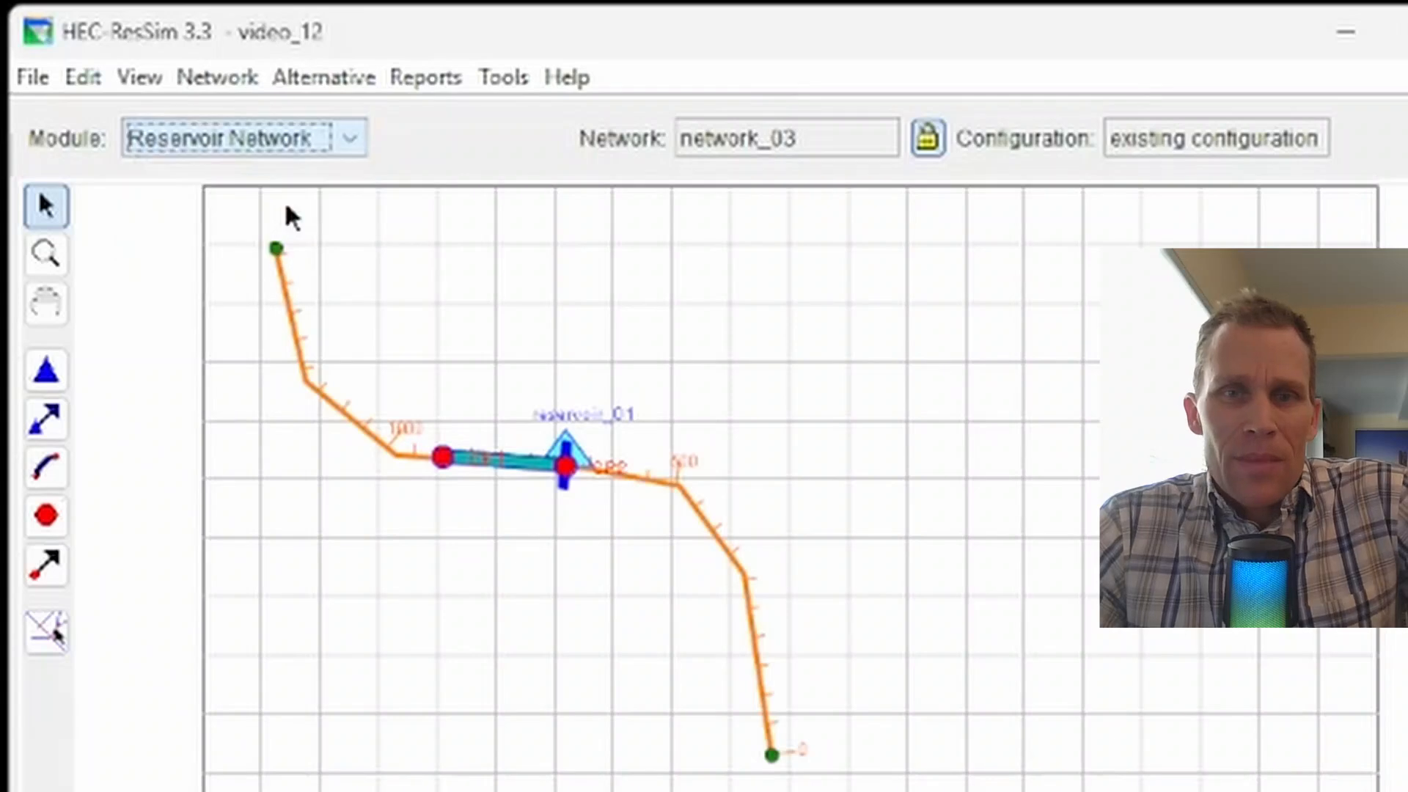